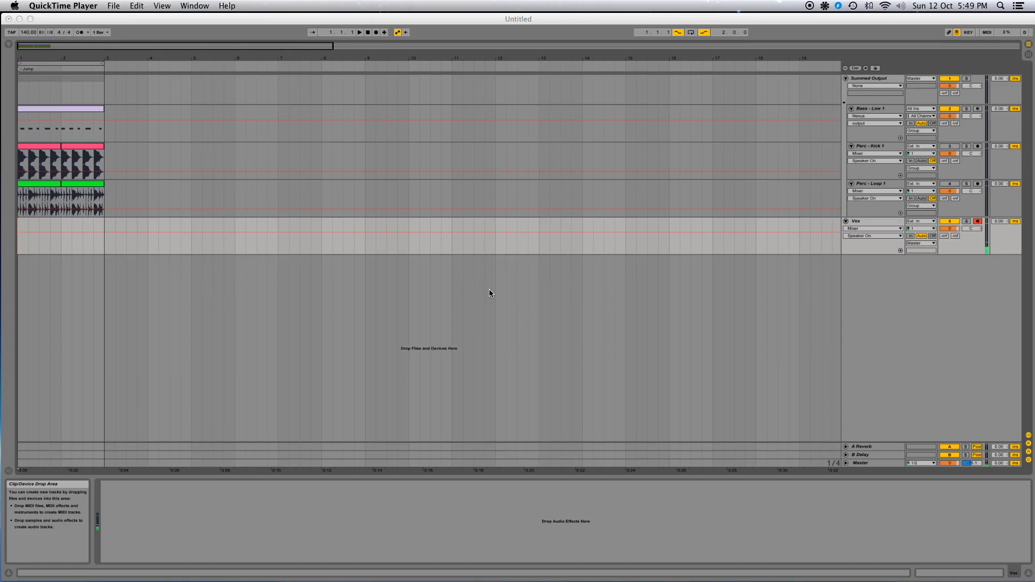
# Activate the Perc - Kick 1 and Perc - Loop 1 tracks
pyautogui.click(951, 146)
pyautogui.click(950, 146)
pyautogui.click(950, 183)
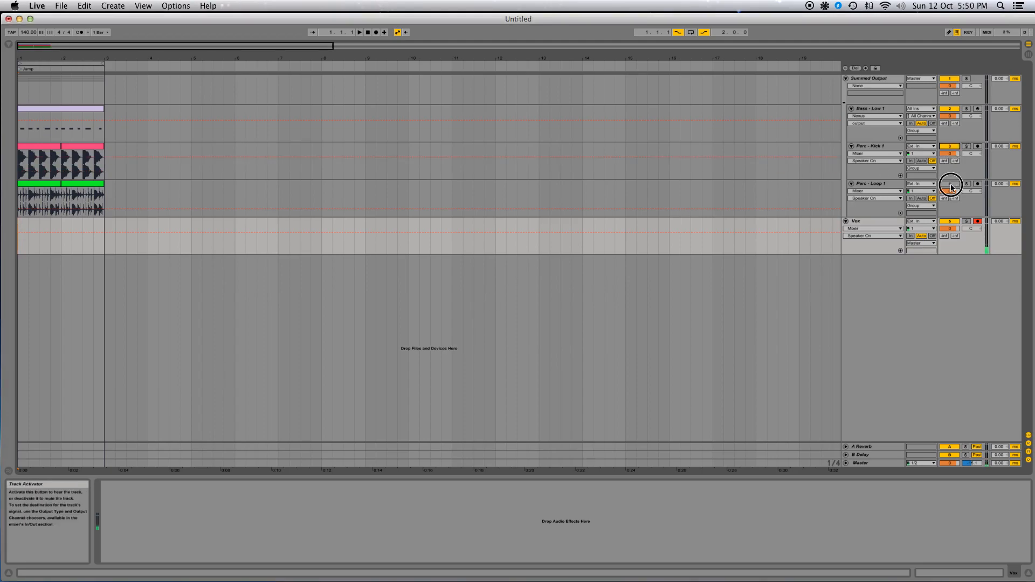
# Examine the device chains of the Perc - Loop 1, Perc - Kick 1 and Bass - Low 1 tracks
pyautogui.click(153, 205)
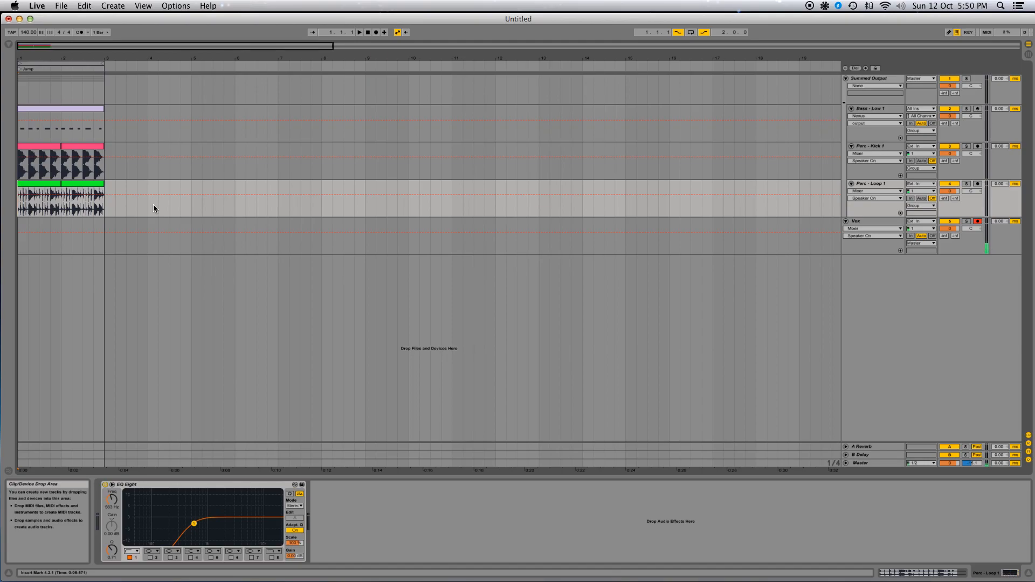
pyautogui.click(409, 173)
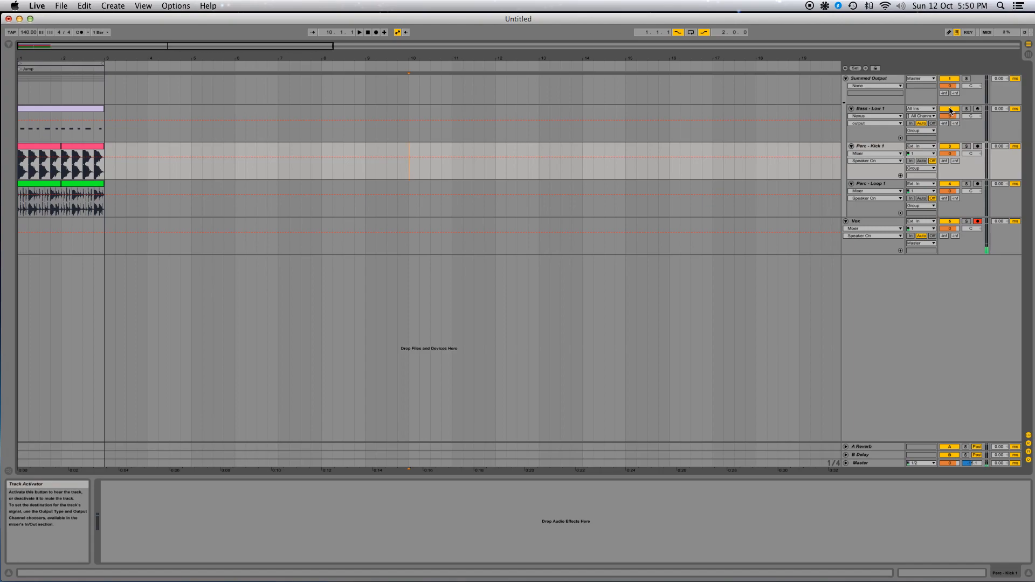
pyautogui.click(863, 109)
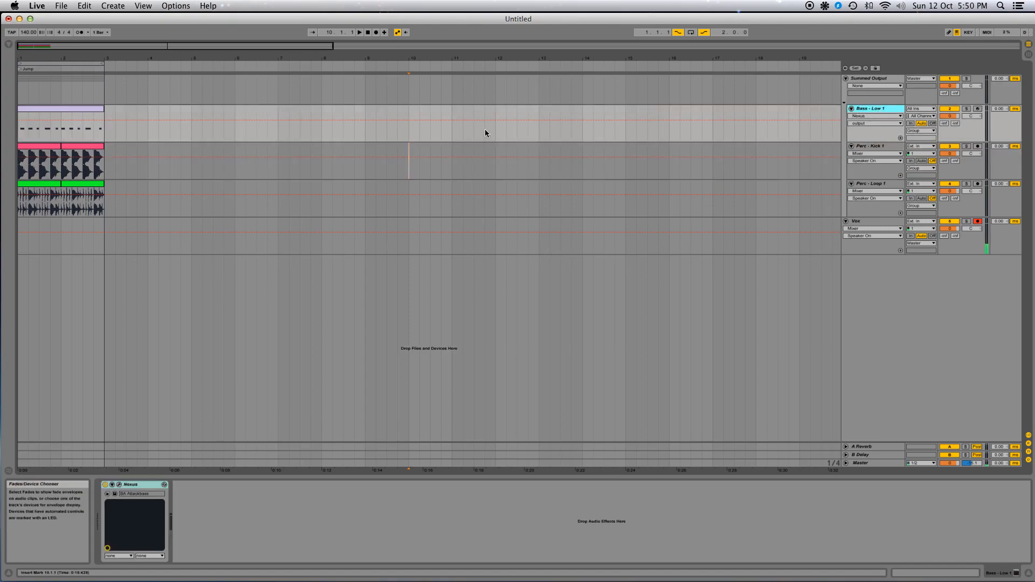
pyautogui.click(885, 149)
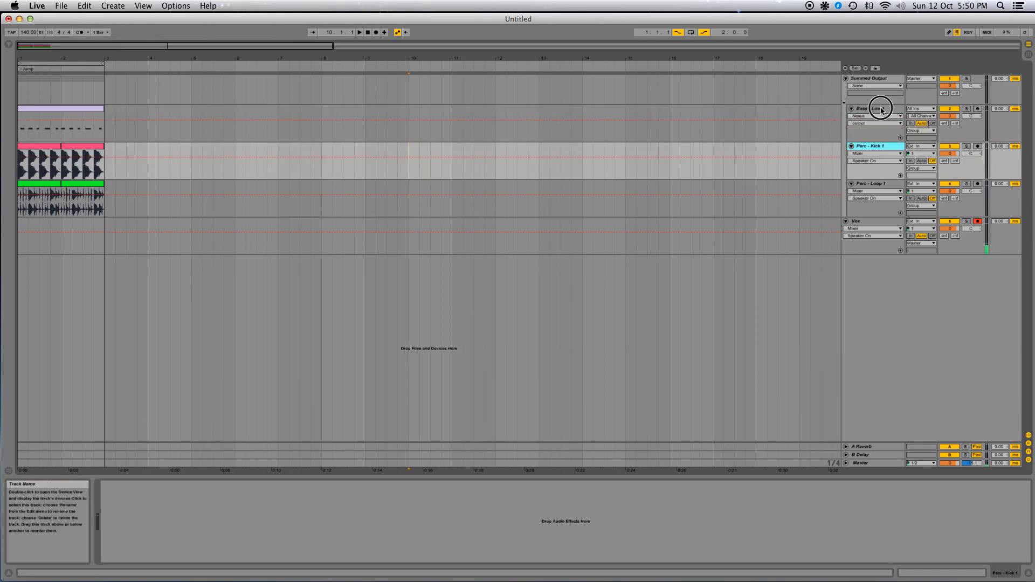
pyautogui.click(879, 109)
pyautogui.click(878, 148)
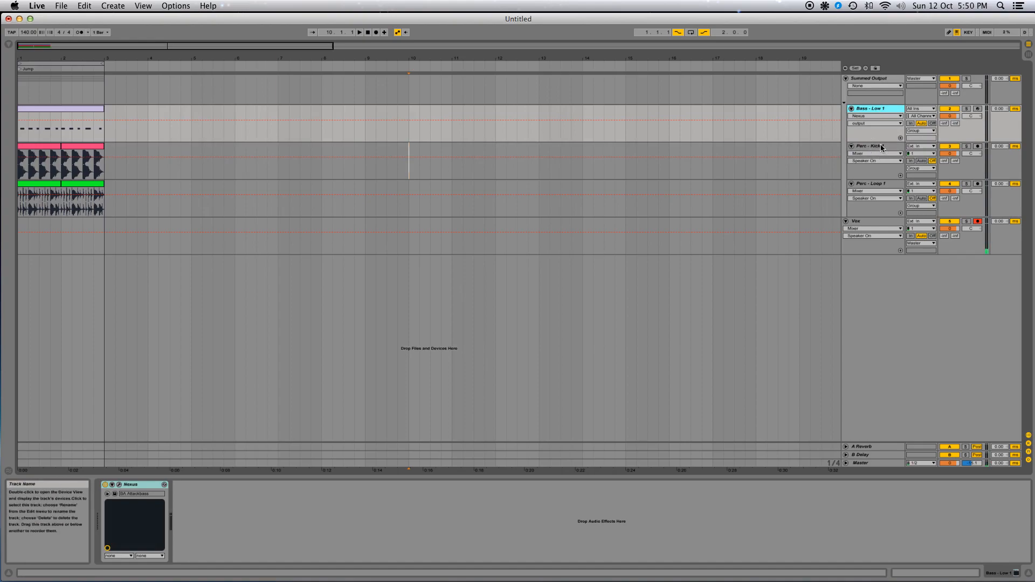
pyautogui.click(875, 185)
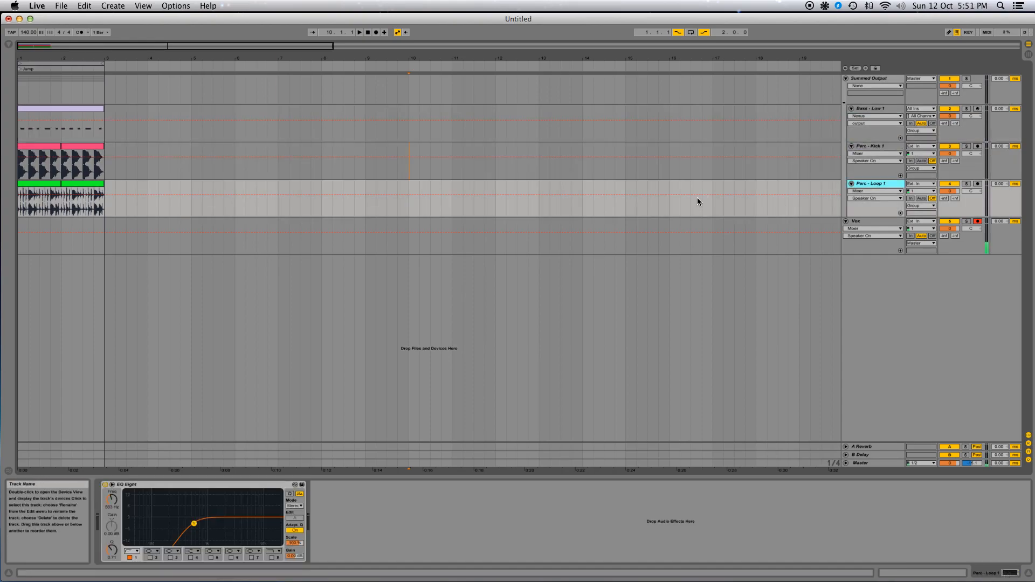
# Mute Perc - Kick 1 and Perc - Loop 1 and play Bass - Low 1 alone from the start of the arrangement
pyautogui.click(952, 149)
pyautogui.click(952, 184)
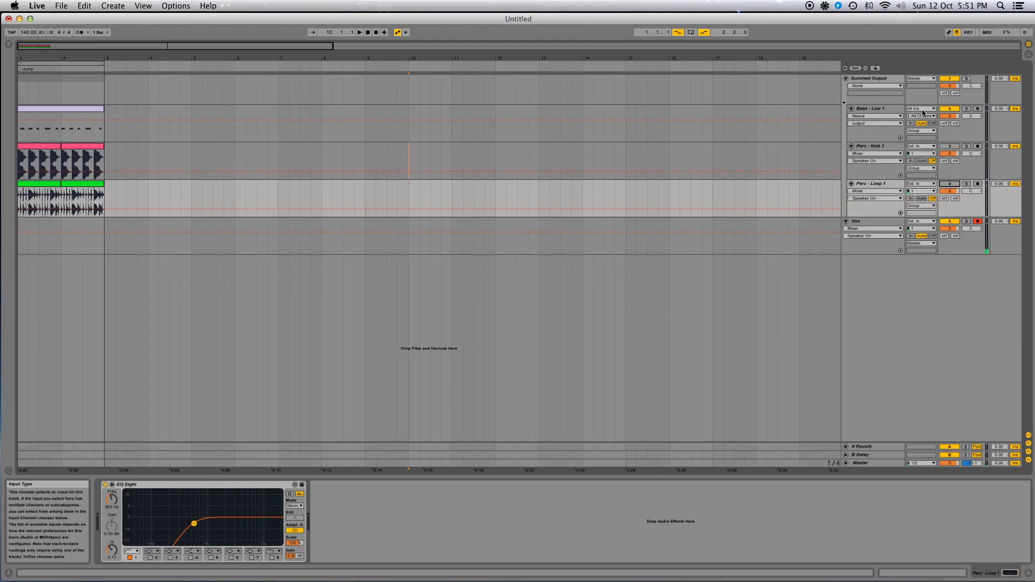
pyautogui.press('Home')
pyautogui.press('space')
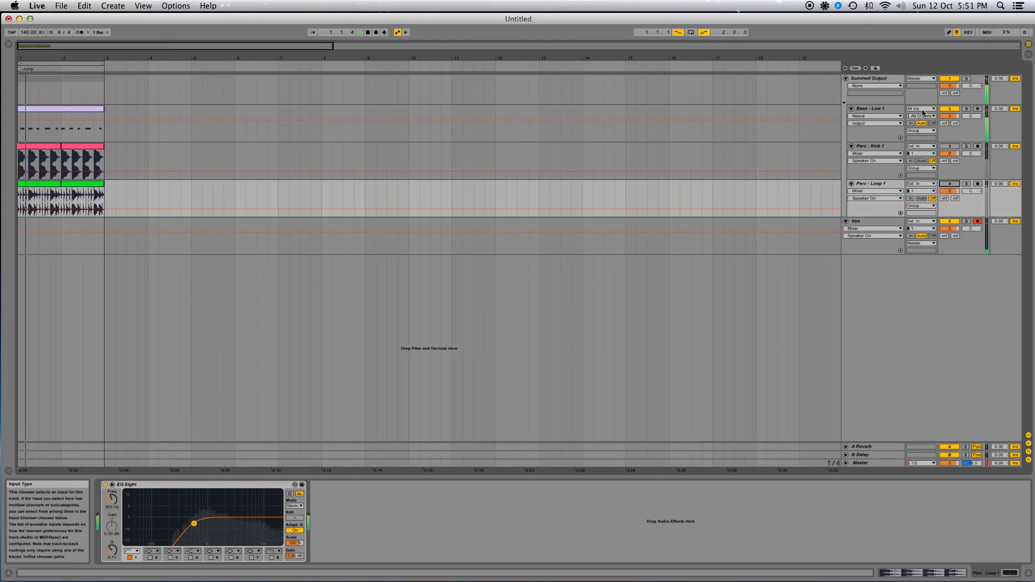
# Audition Perc - Kick 1 alone with the bass muted, followed by Perc - Loop 1 with the kick muted
pyautogui.click(950, 146)
pyautogui.click(949, 108)
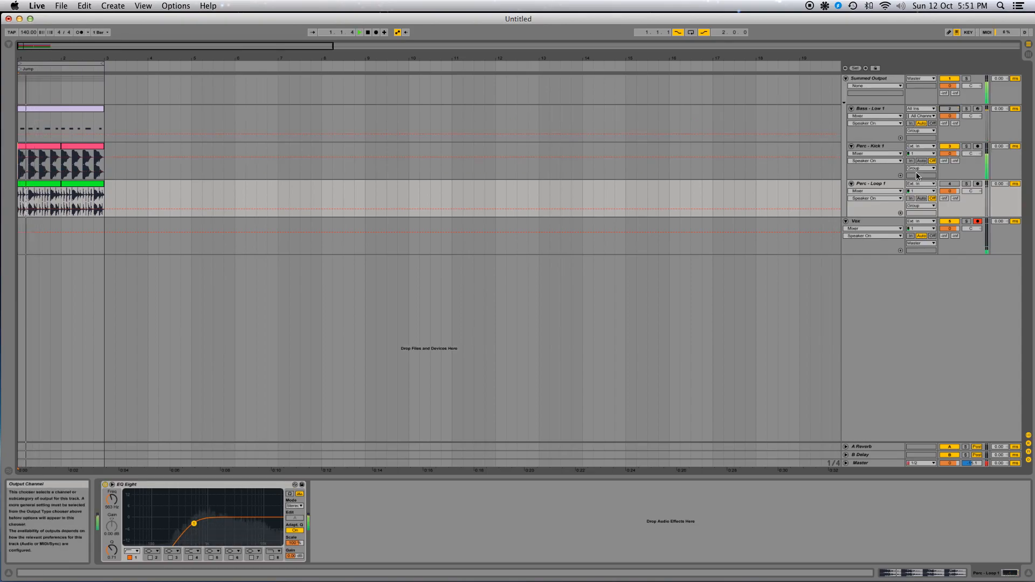
pyautogui.click(949, 184)
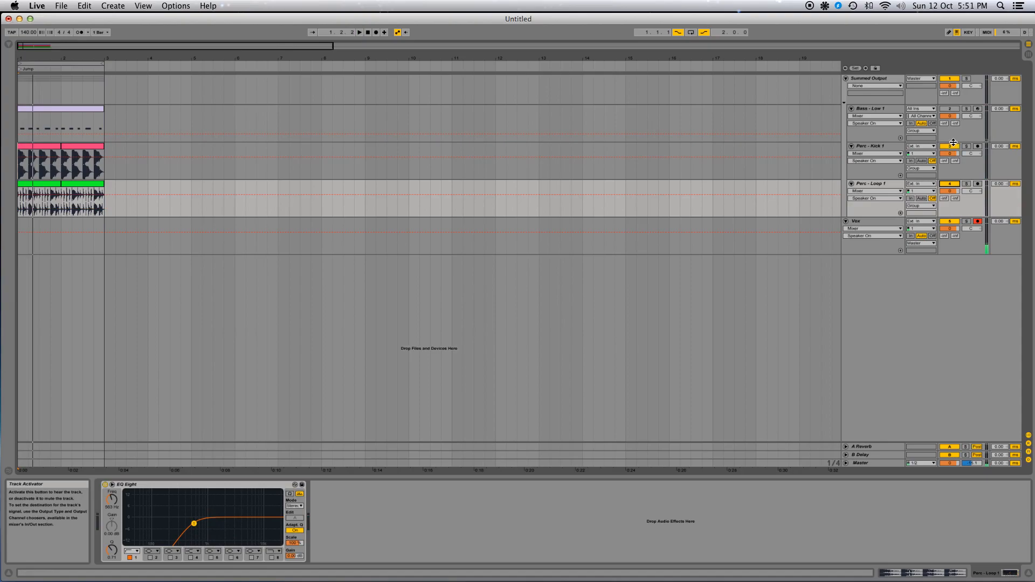
pyautogui.click(951, 147)
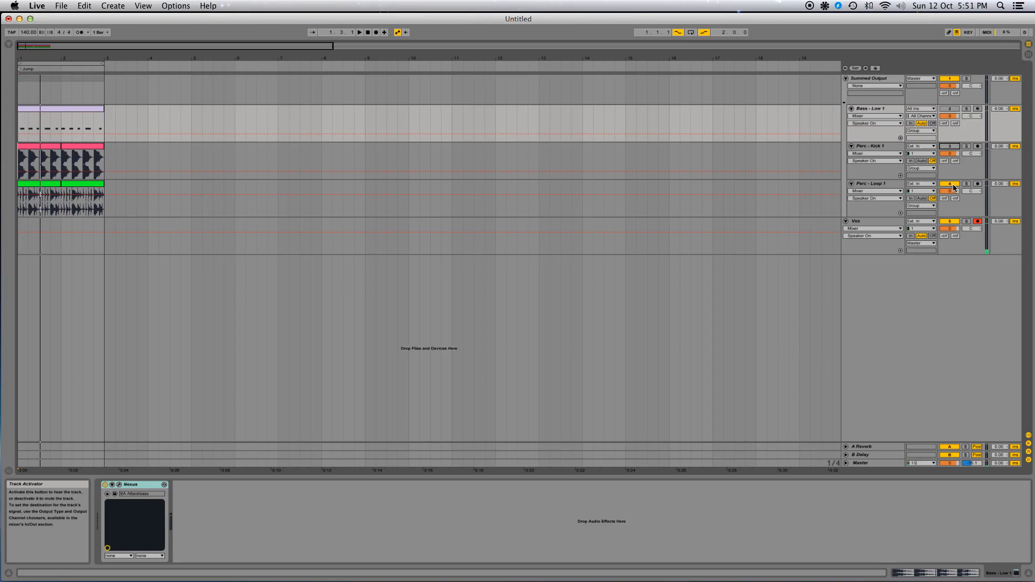
# Reactivate the Perc - Kick 1 and Bass - Low 1 tracks and play the full mix in the Session View mixer
pyautogui.click(950, 146)
pyautogui.click(952, 110)
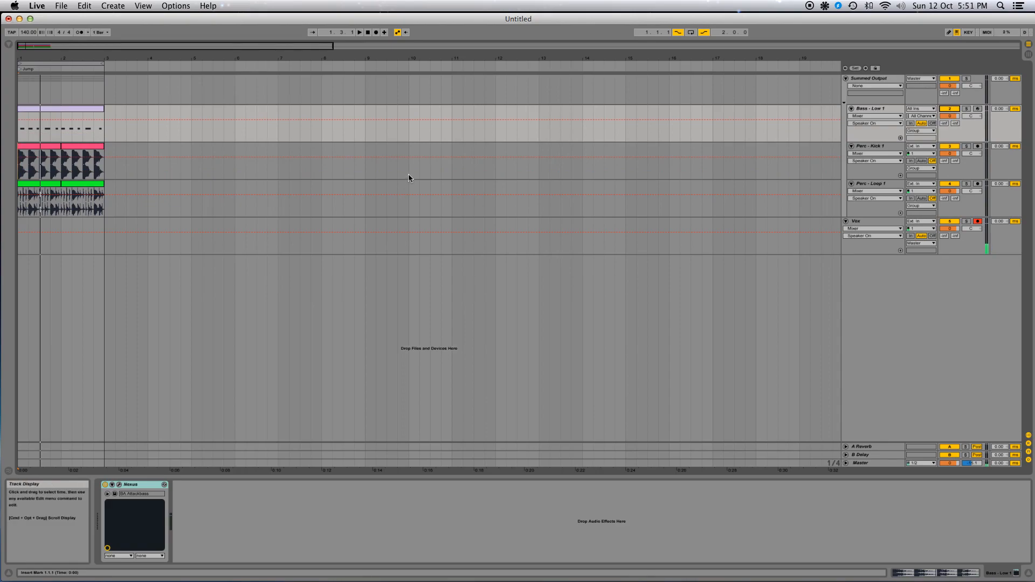
pyautogui.press('Tab')
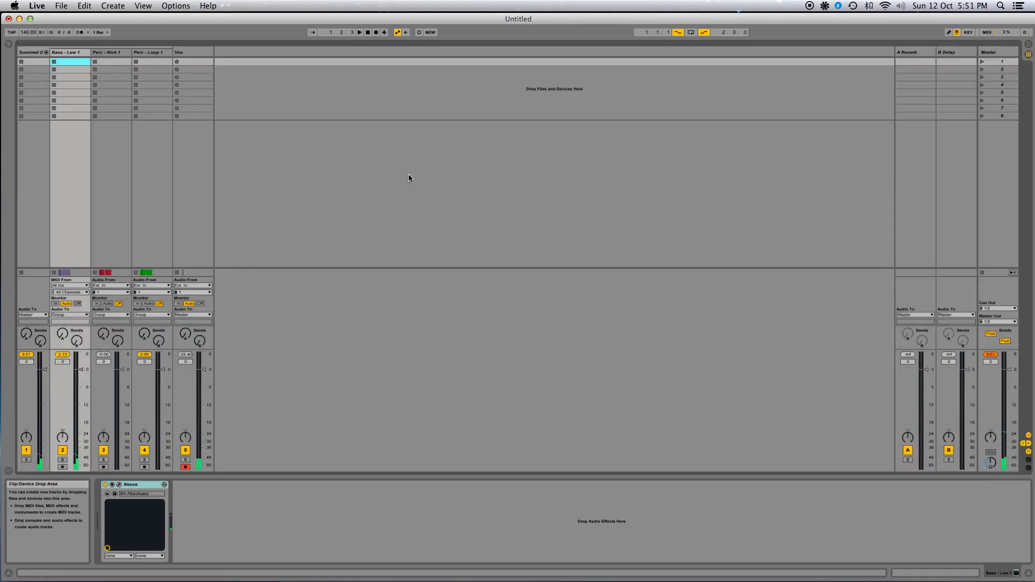
pyautogui.press('space')
pyautogui.press('space')
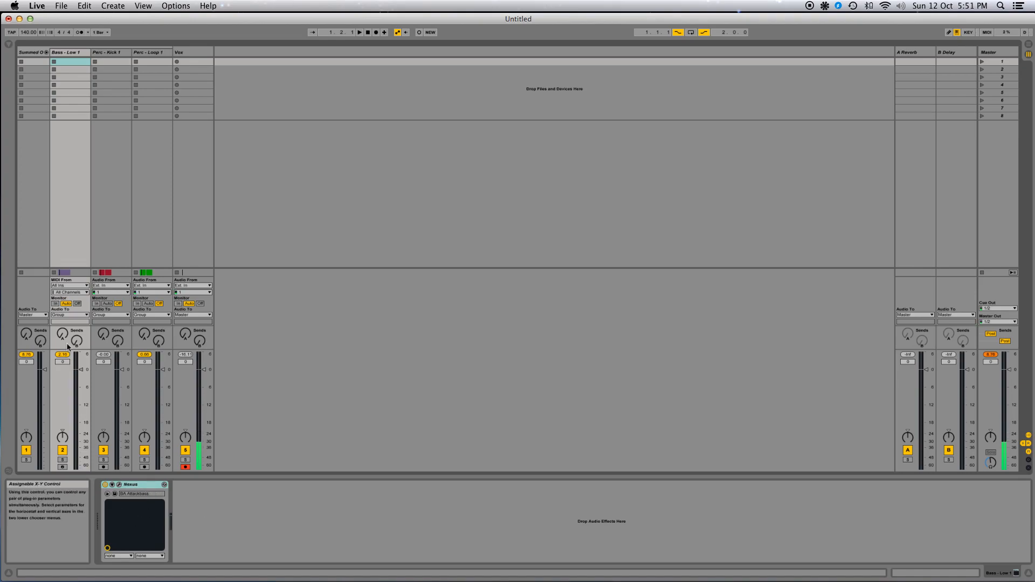
# Keep the Bass - Low 1 volume at 0 dB, mute the kick and loop tracks, and play the bass alone
pyautogui.moveTo(82, 373); pyautogui.dragTo(81, 388)
pyautogui.press('Delete')
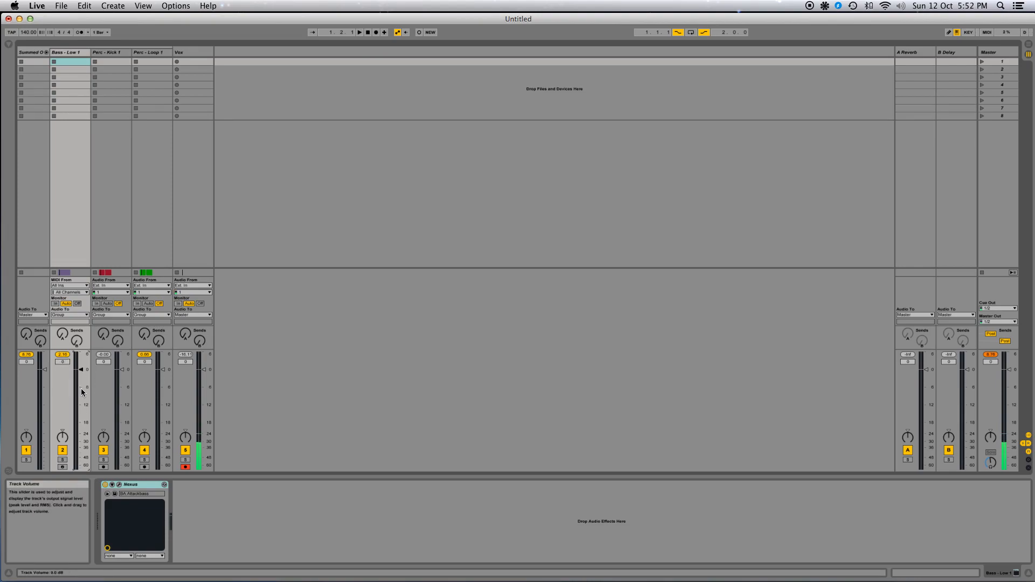
pyautogui.click(103, 450)
pyautogui.click(144, 451)
pyautogui.click(62, 396)
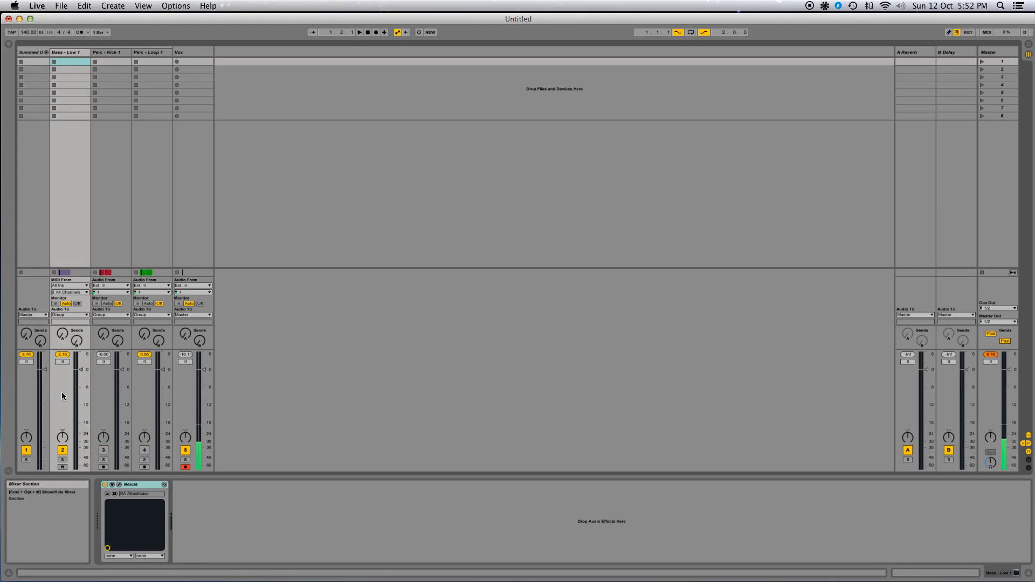
pyautogui.press('space')
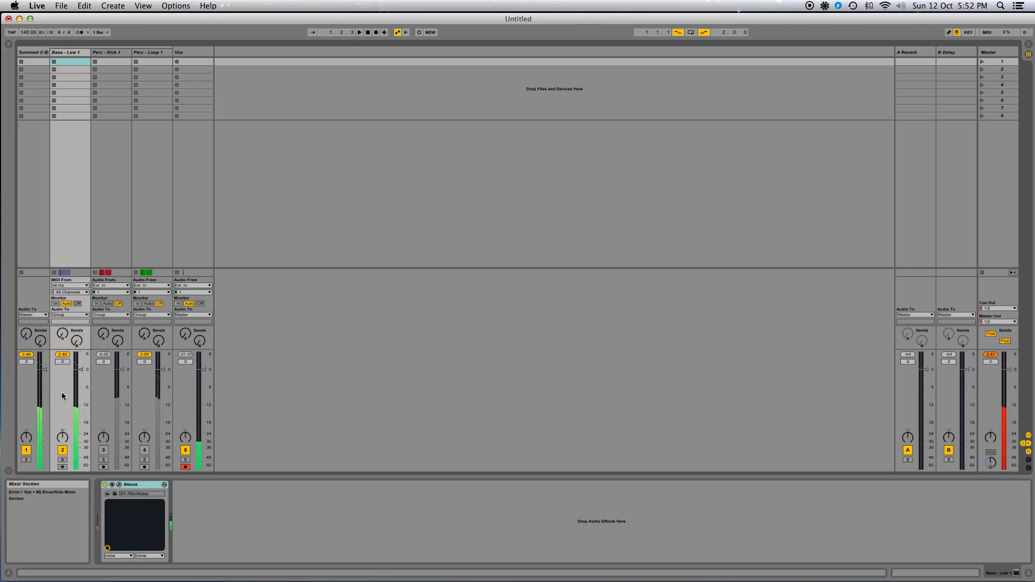
# Try lowering the Bass - Low 1 track volume to -13.2 dB during playback and reset it to 0 dB
pyautogui.moveTo(81, 370); pyautogui.dragTo(81, 409)
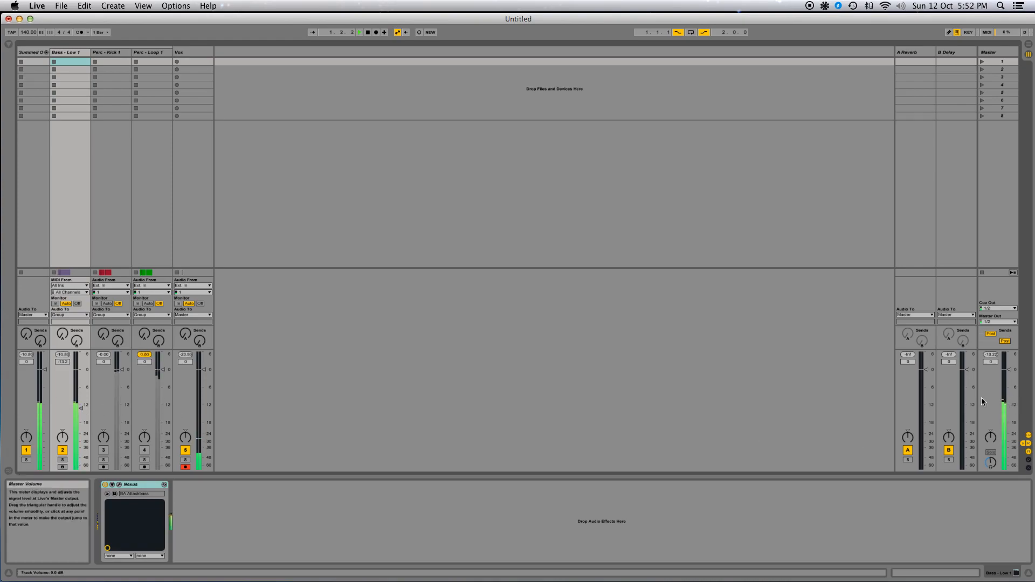
pyautogui.press('space')
pyautogui.doubleClick(80, 409)
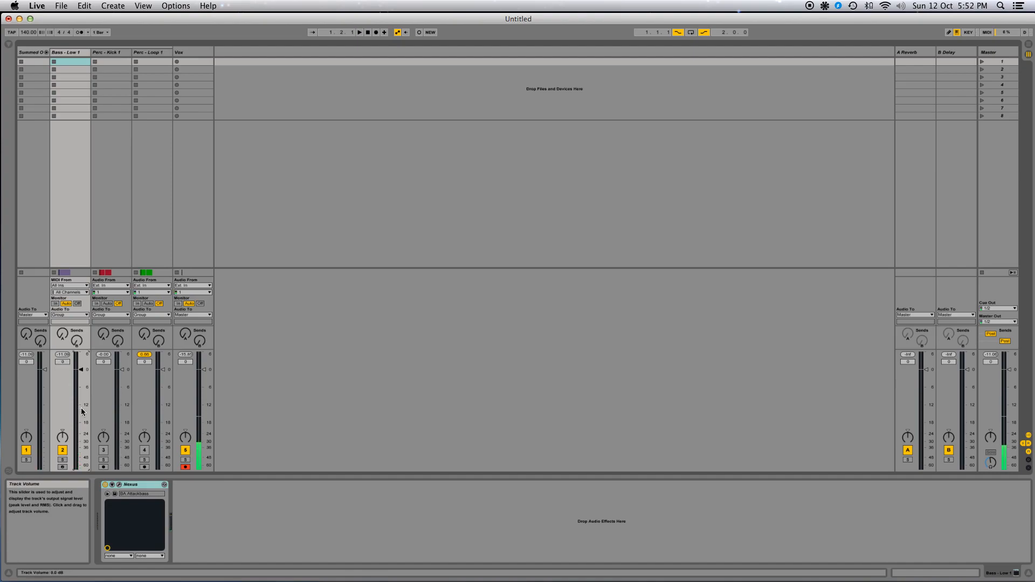
# Lower the output volume inside the bass track's Nexus plugin, close its window and play the bass to check its level
pyautogui.click(119, 485)
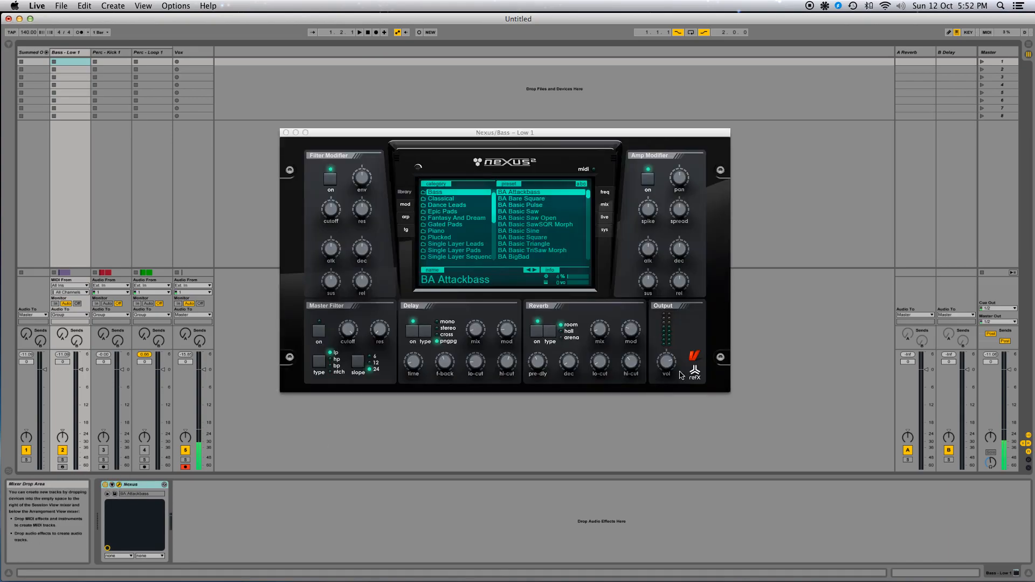
pyautogui.click(667, 369)
pyautogui.moveTo(668, 368); pyautogui.dragTo(669, 398)
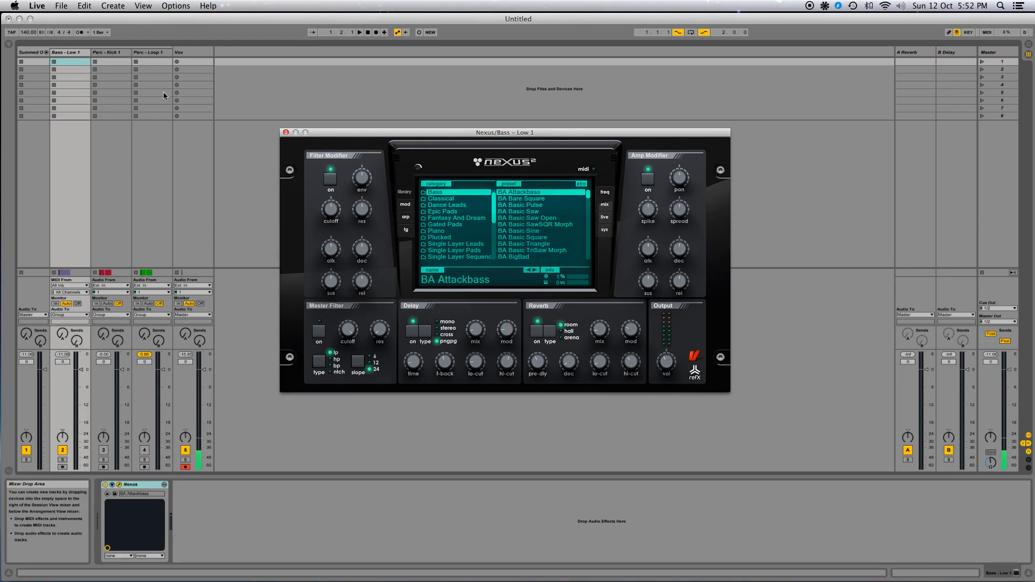
pyautogui.click(286, 132)
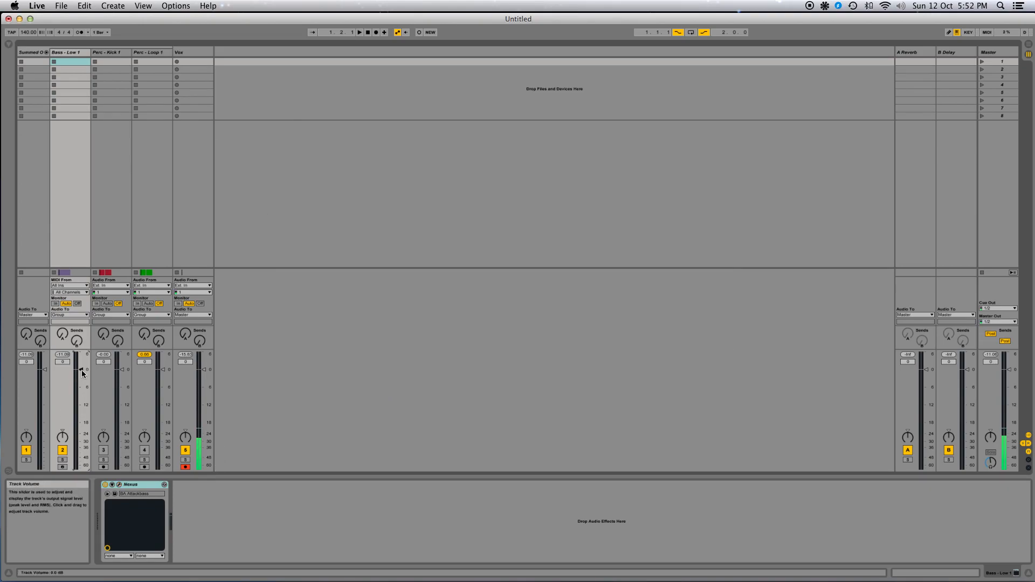
pyautogui.press('space')
# Mute Bass - Low 1, activate Perc - Kick 1 and select the kick track in the mixer to check its level
pyautogui.click(62, 451)
pyautogui.click(103, 451)
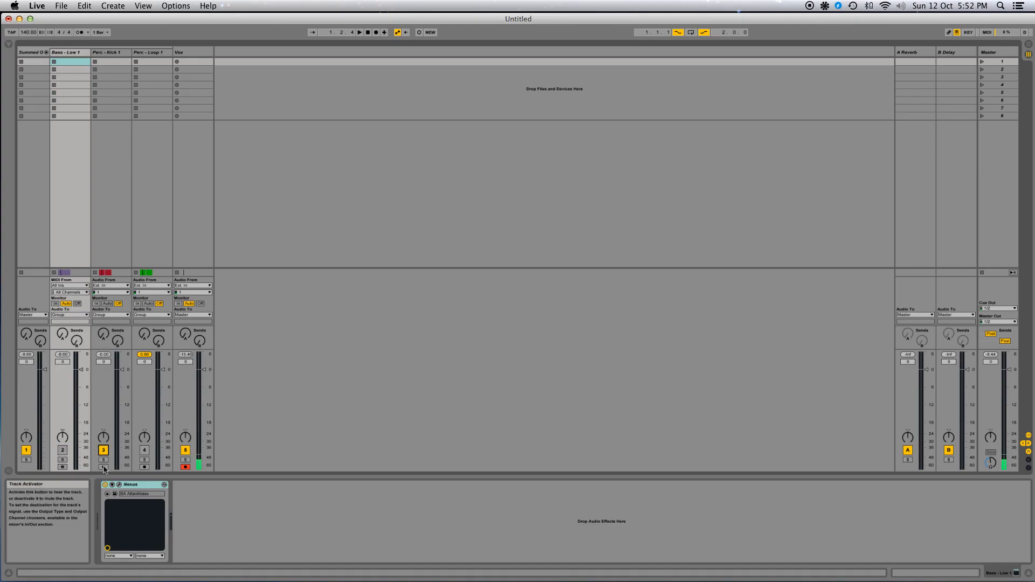
pyautogui.press('Tab')
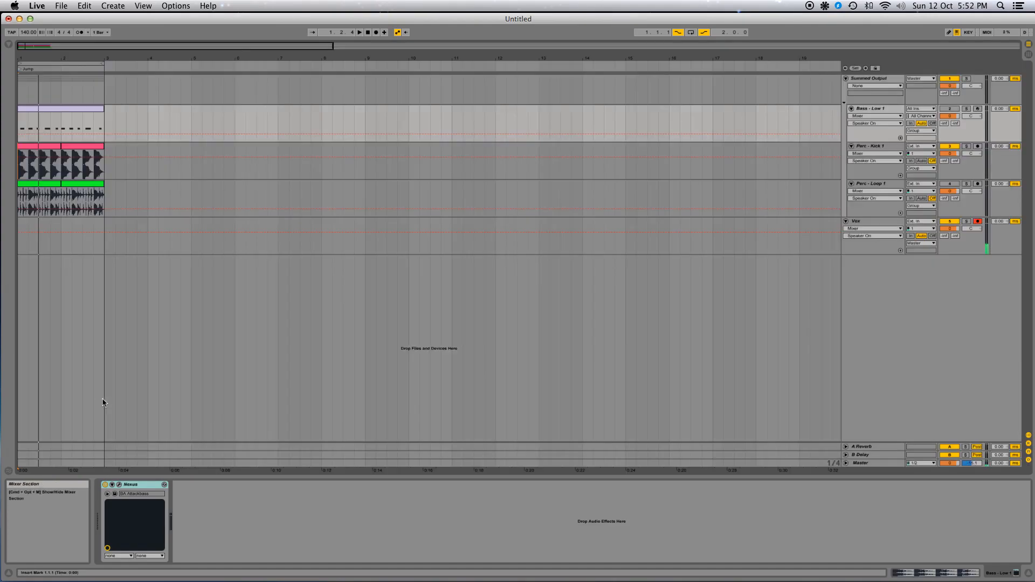
pyautogui.press('Tab')
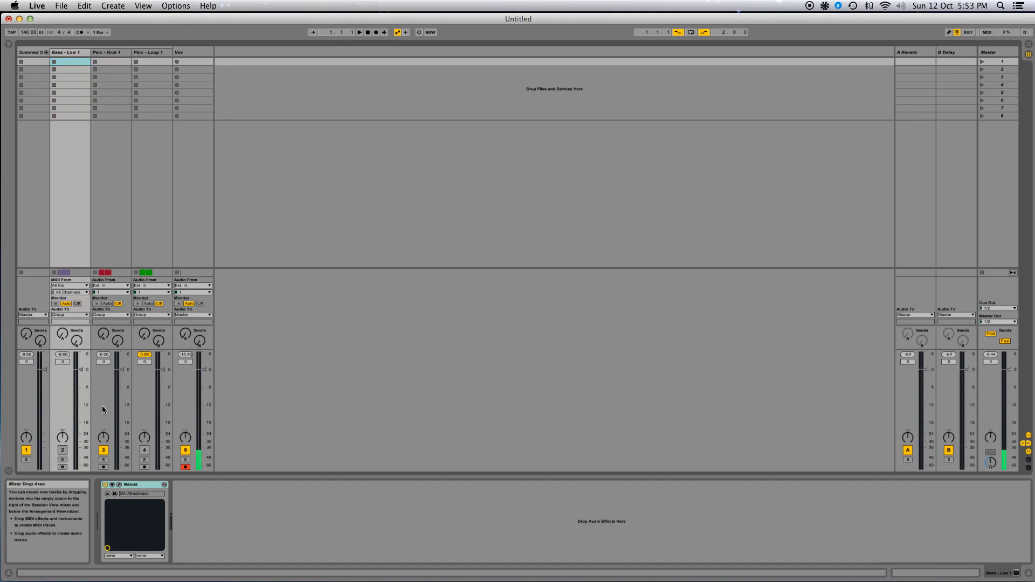
pyautogui.click(117, 54)
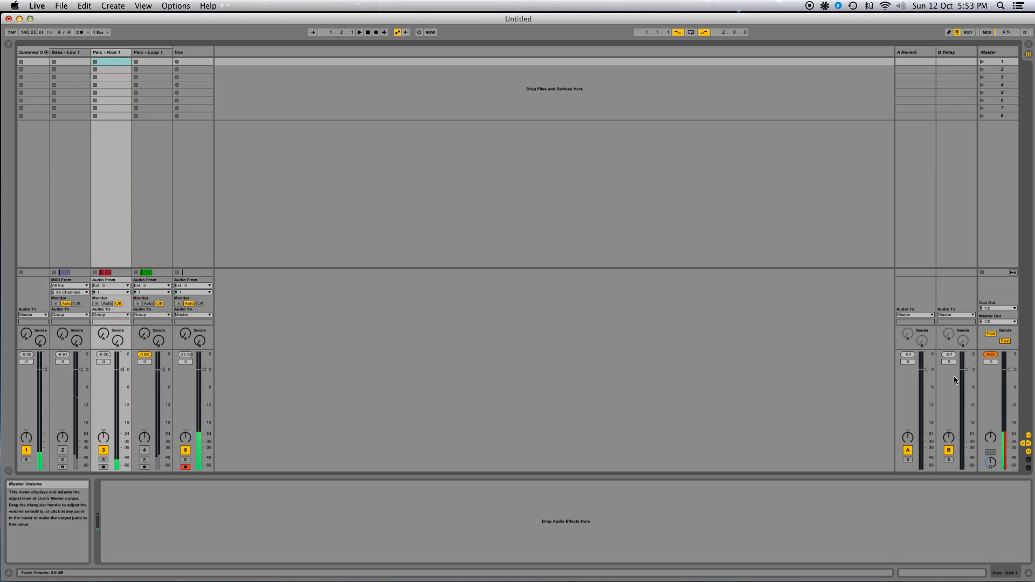
# Select both Perc - Kick 1 clips in the arrangement and lower their clip gain to -10 dB
pyautogui.press('Tab')
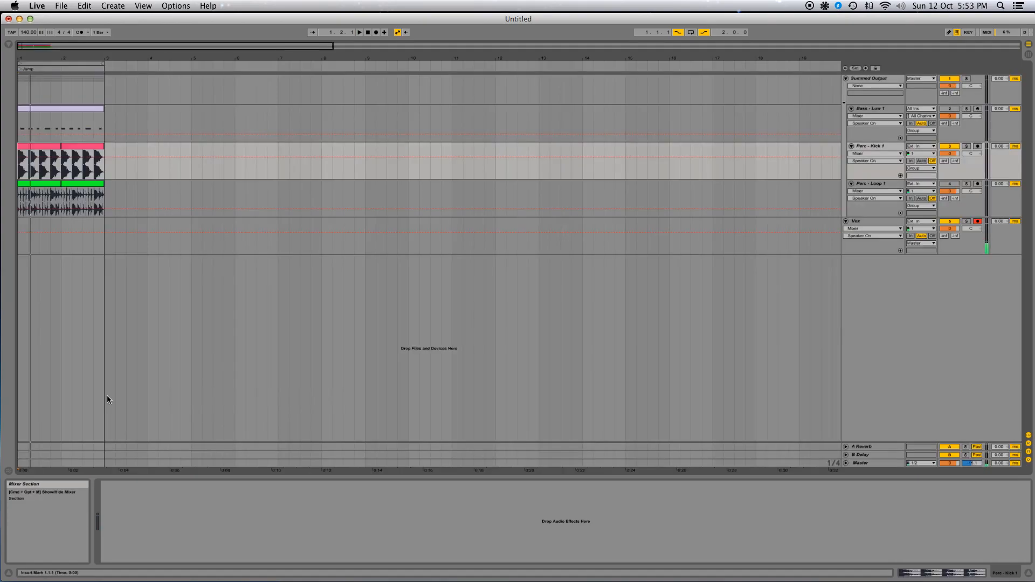
pyautogui.click(70, 148)
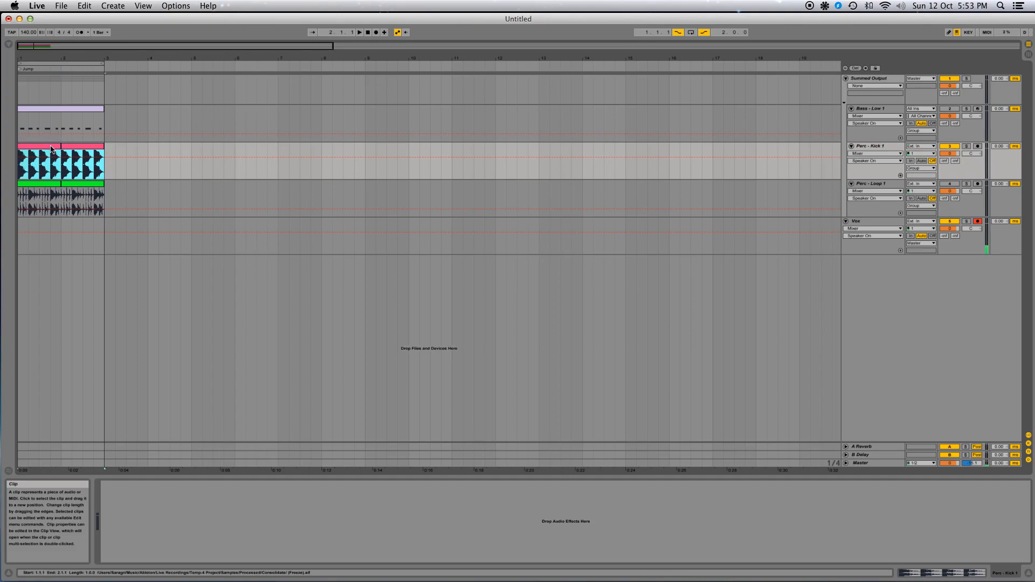
pyautogui.keyDown('shift'); pyautogui.doubleClick(52, 149); pyautogui.keyUp('shift')
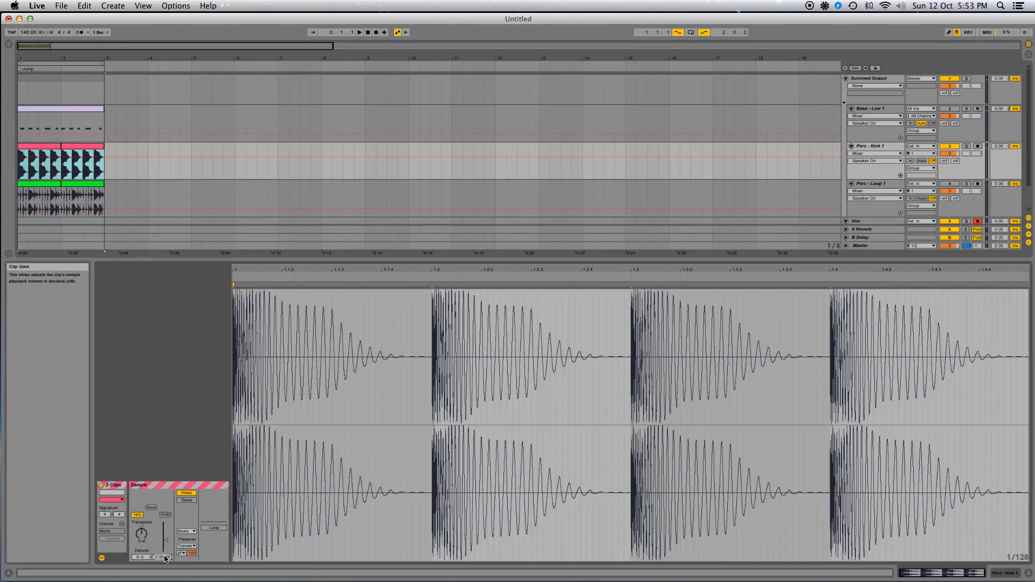
pyautogui.moveTo(165, 558); pyautogui.dragTo(166, 559)
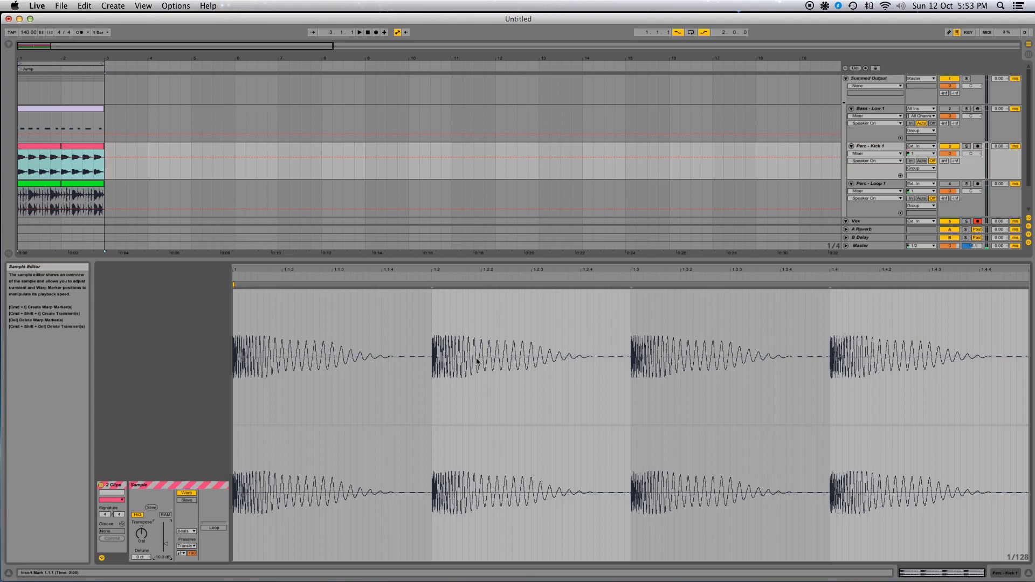
# Undo and redo the kick clips' gain reduction to compare the waveforms, and return to the Session View mixer
pyautogui.press('super+z')
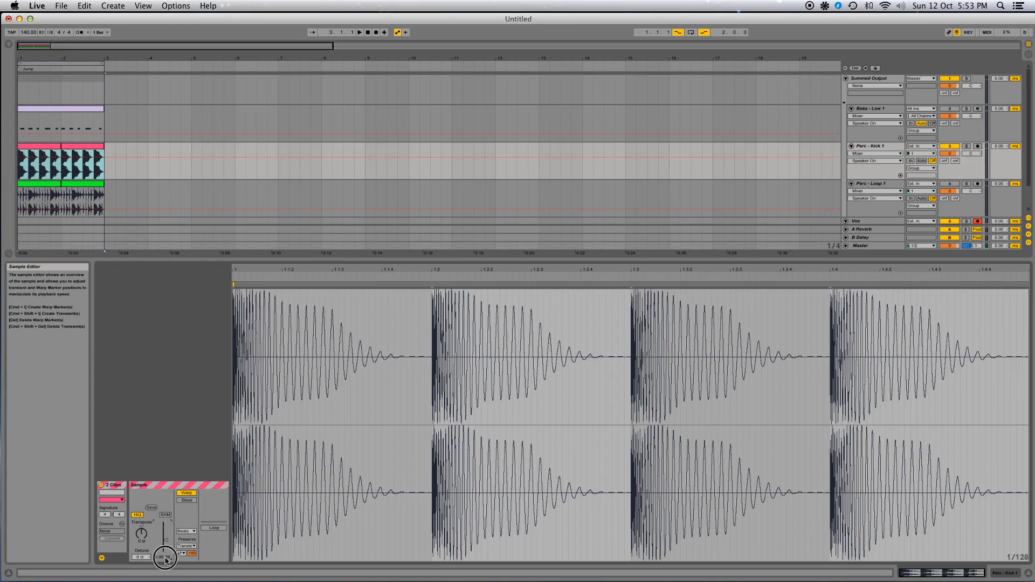
pyautogui.press('super+shift+z')
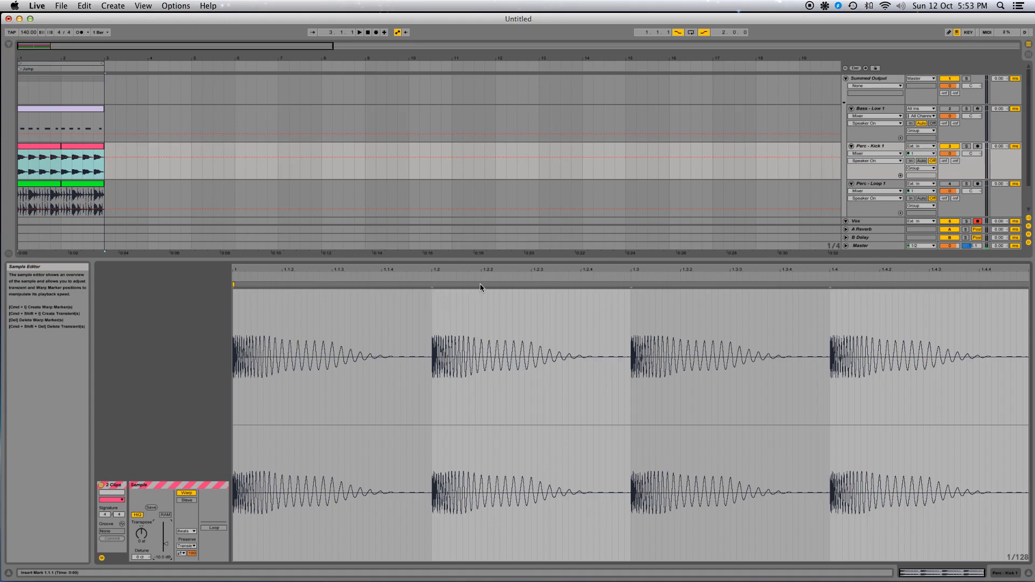
pyautogui.doubleClick(867, 144)
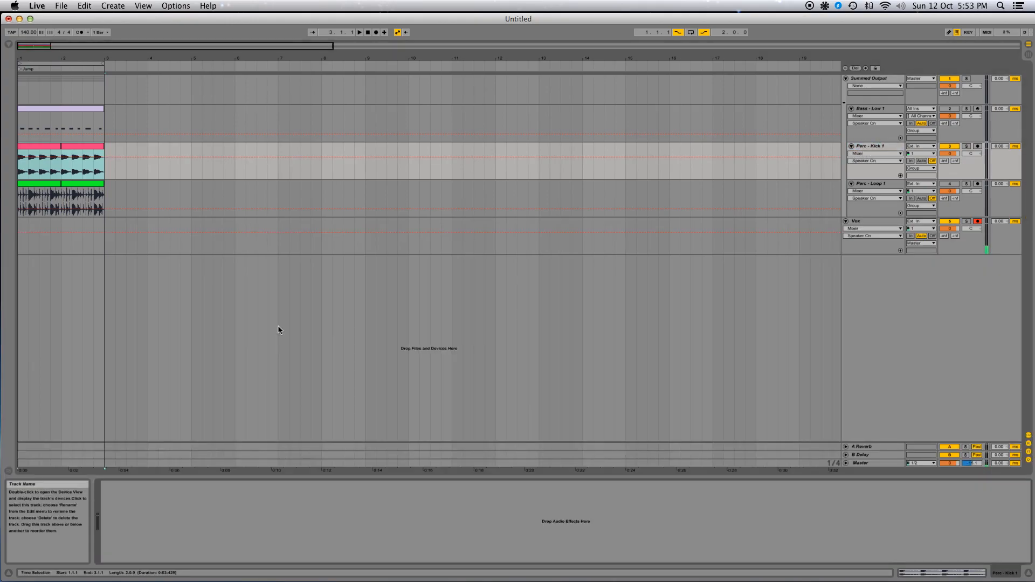
pyautogui.press('Tab')
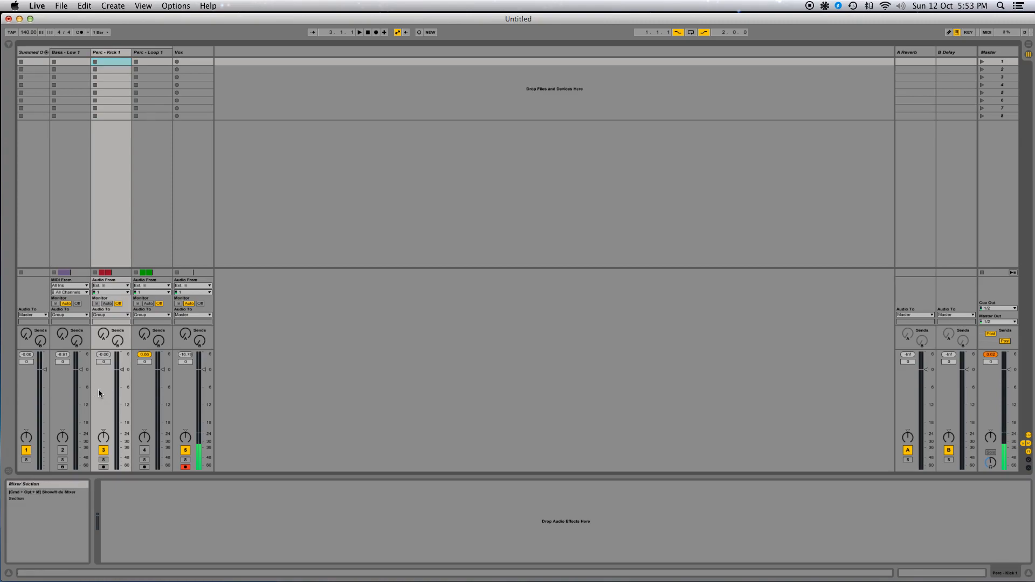
# Play the kick on its own to check its level on the track and master meters
pyautogui.press('space')
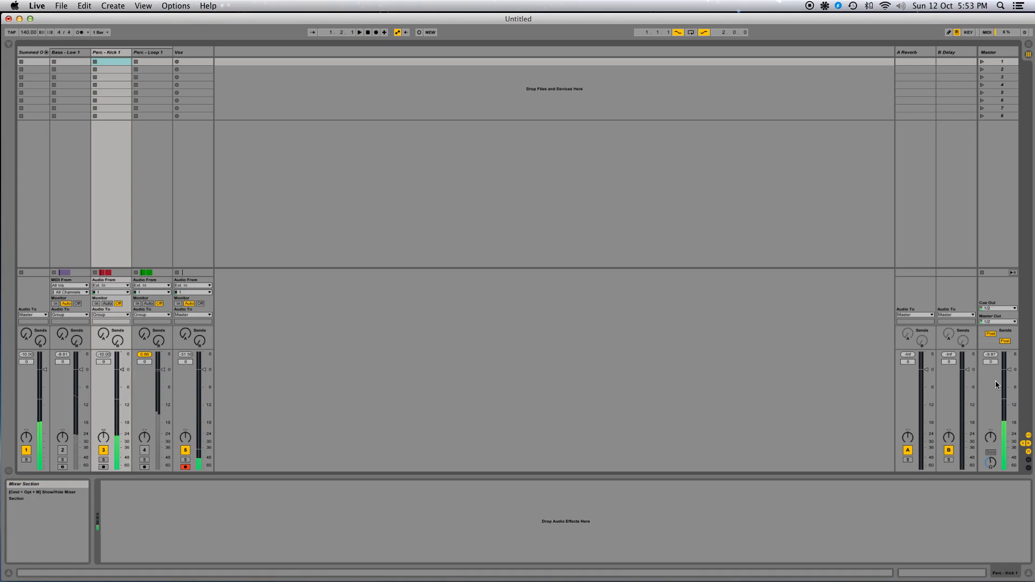
pyautogui.press('Tab')
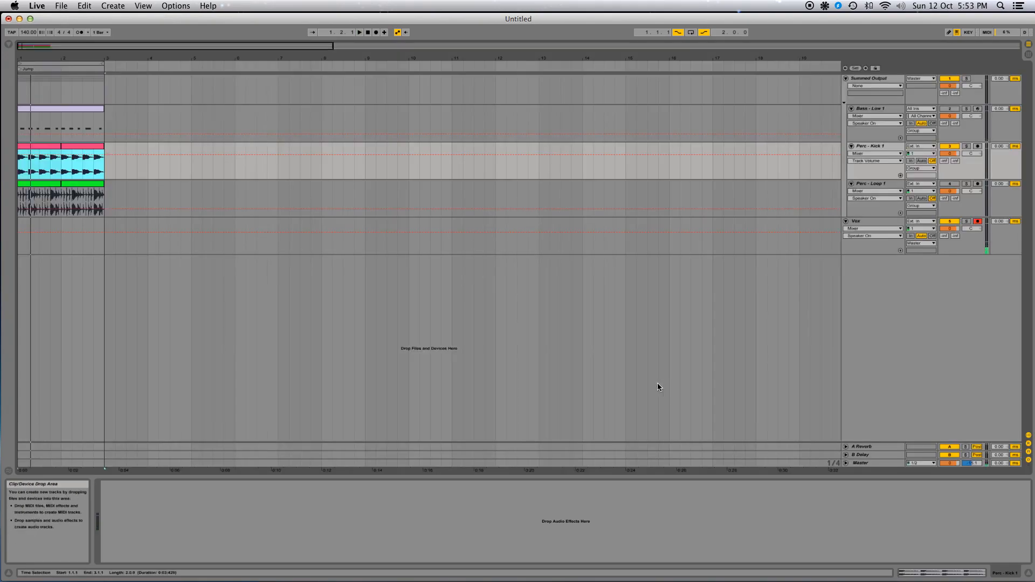
pyautogui.press('Tab')
# Mute Perc - Kick 1, activate Perc - Loop 1 and play the loop to check its level
pyautogui.click(144, 450)
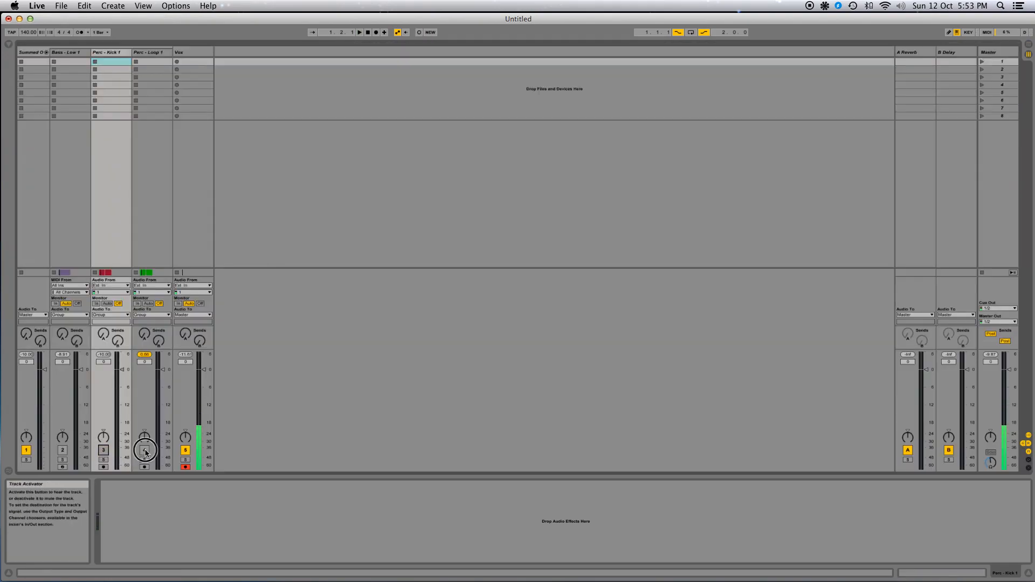
pyautogui.click(145, 450)
pyautogui.press('space')
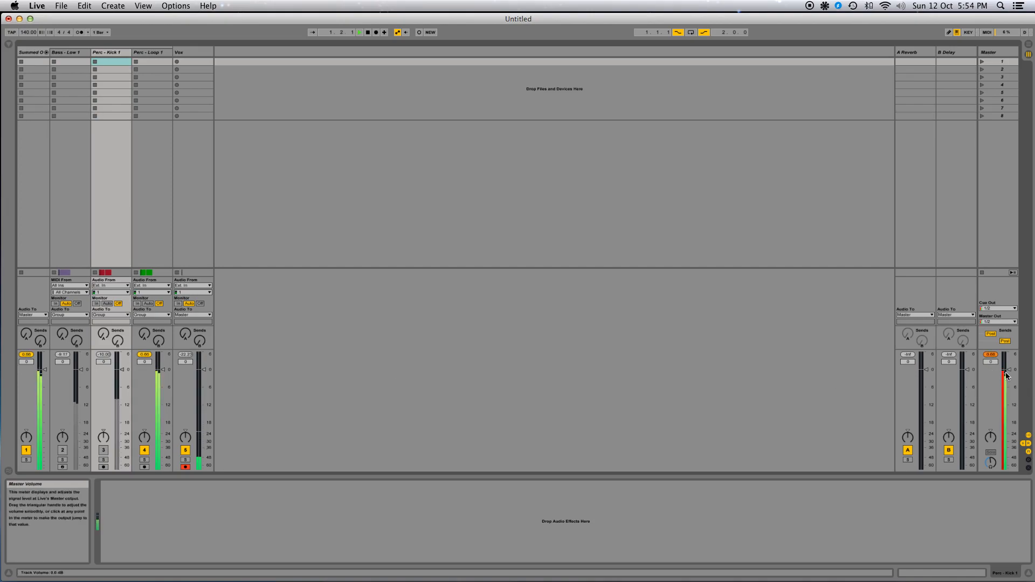
pyautogui.press('space')
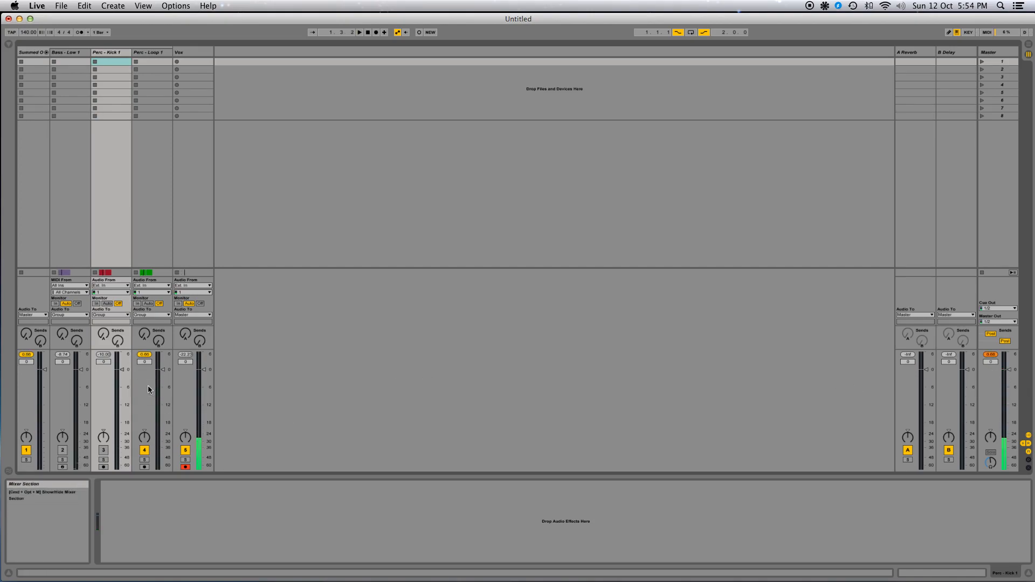
# Select both Perc - Loop 1 clips in the arrangement and lower their clip gain to -10 dB
pyautogui.press('Tab')
pyautogui.click(55, 187)
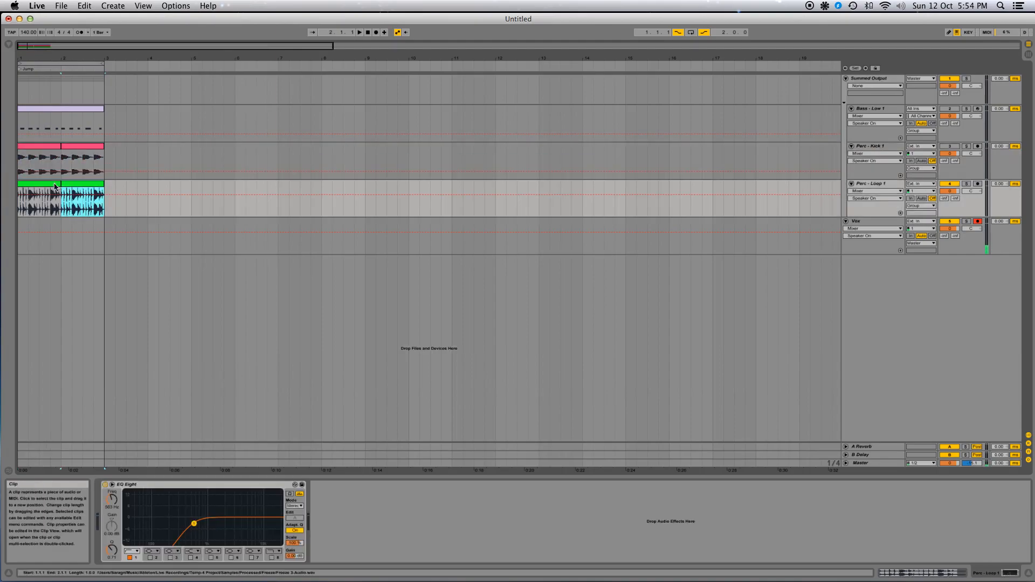
pyautogui.doubleClick(54, 187)
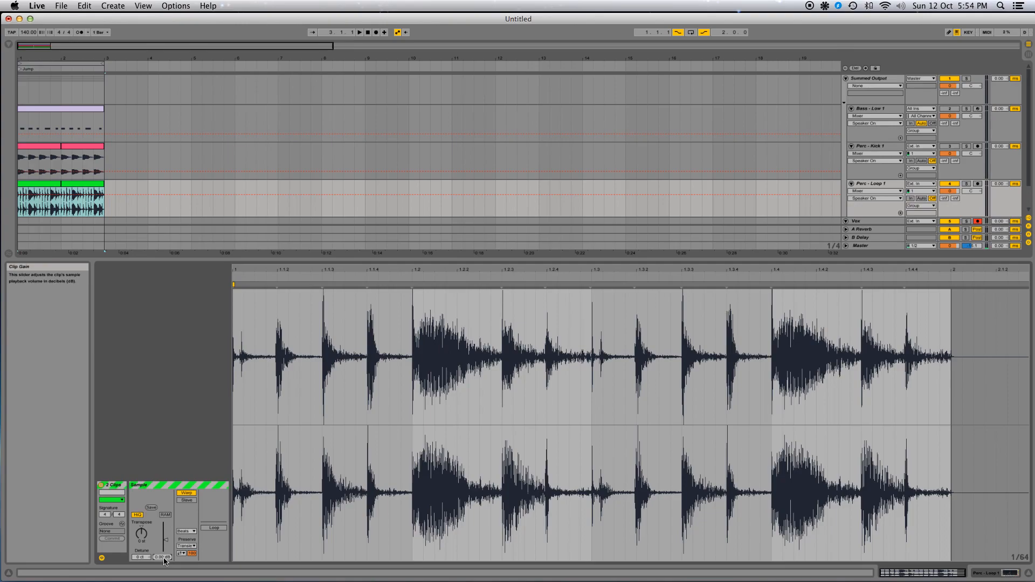
pyautogui.press('Return')
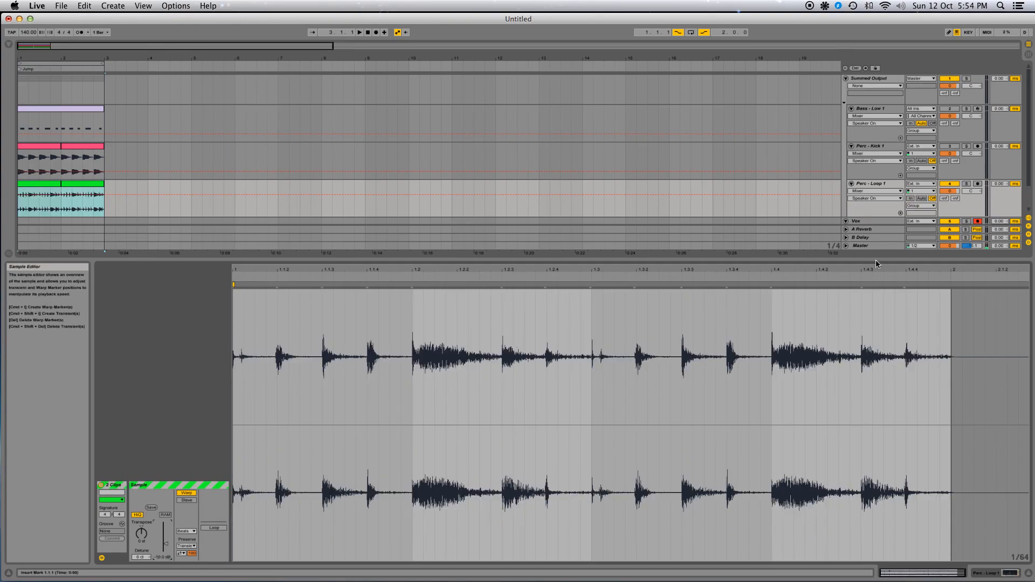
pyautogui.doubleClick(875, 182)
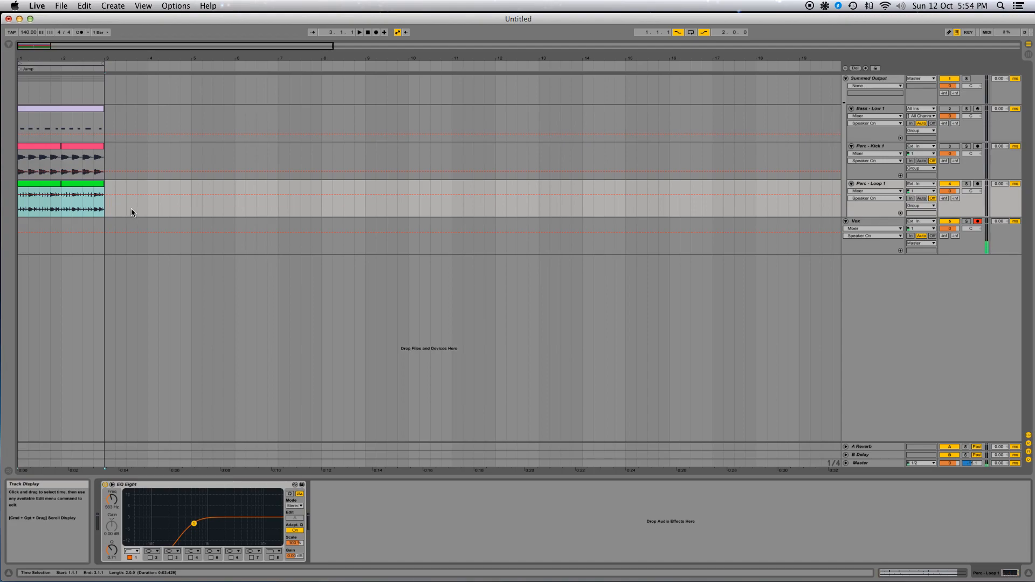
# Play the quieter loop in the Session View mixer to check its track and master levels
pyautogui.press('Tab')
pyautogui.press('space')
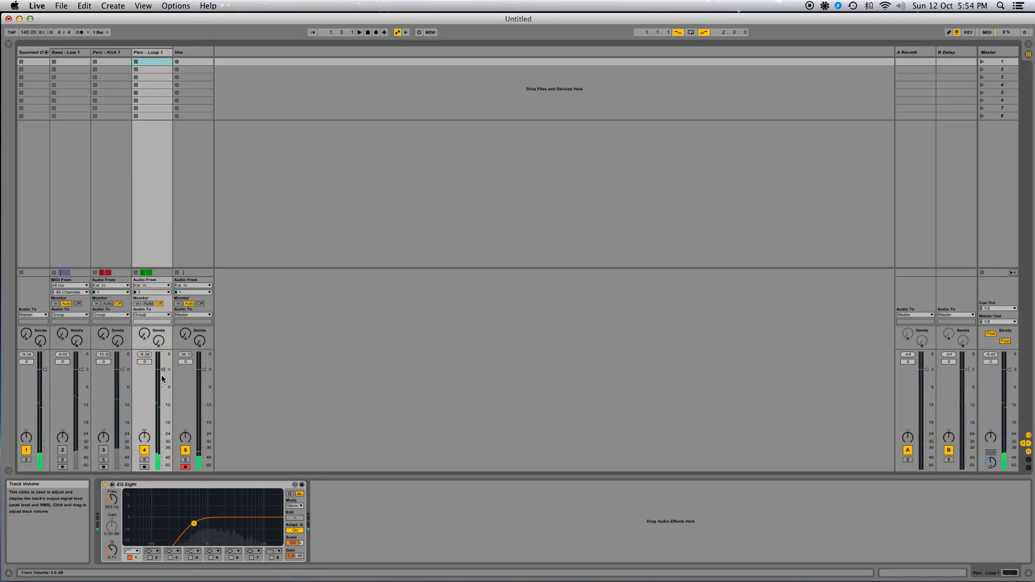
pyautogui.press('space')
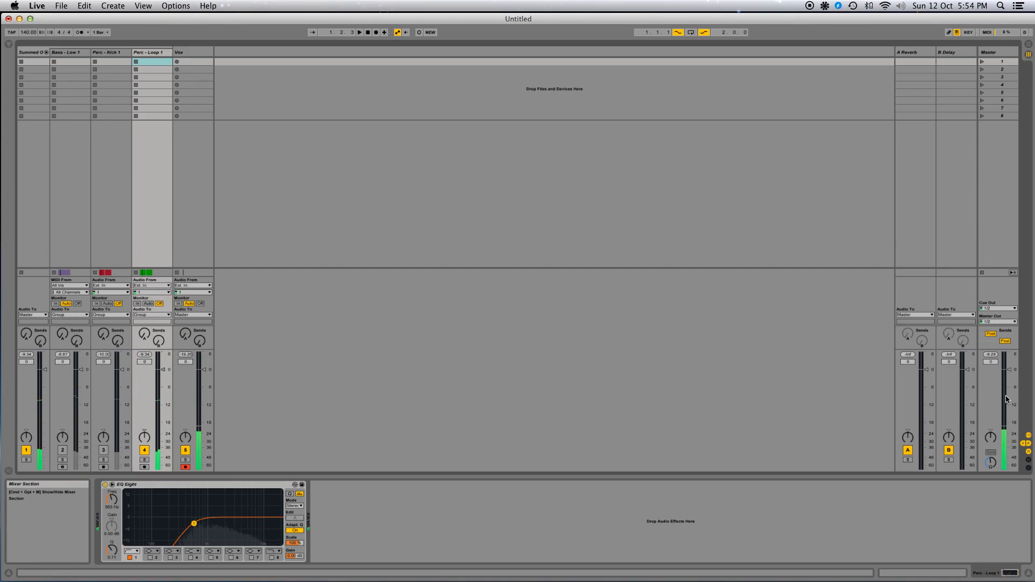
# Activate Perc - Kick 1, lower the Perc - Loop 1 fader to -5.7 dB during playback and replay both to check the master level
pyautogui.click(104, 451)
pyautogui.press('space')
pyautogui.moveTo(165, 371); pyautogui.dragTo(166, 388)
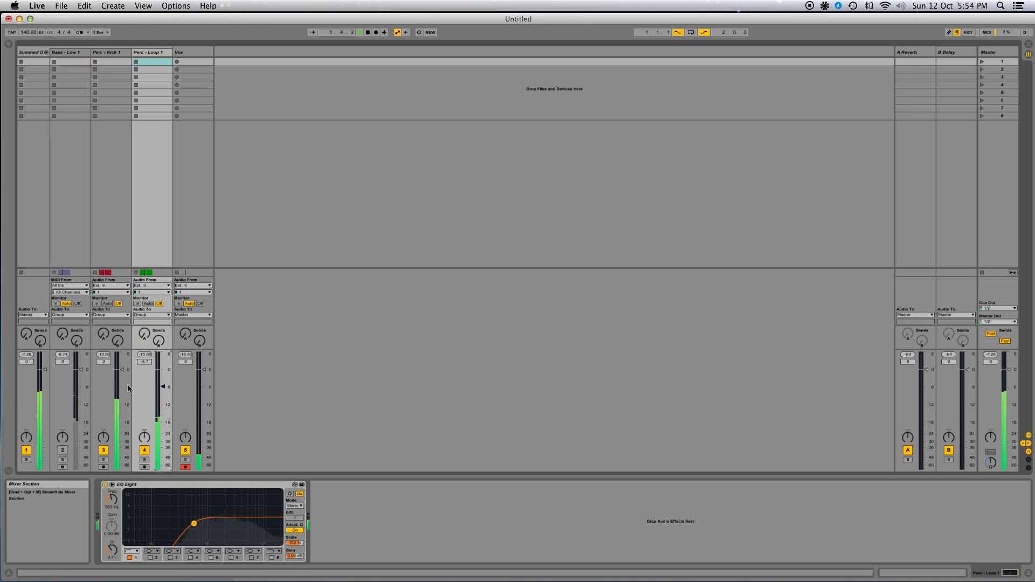
pyautogui.press('space')
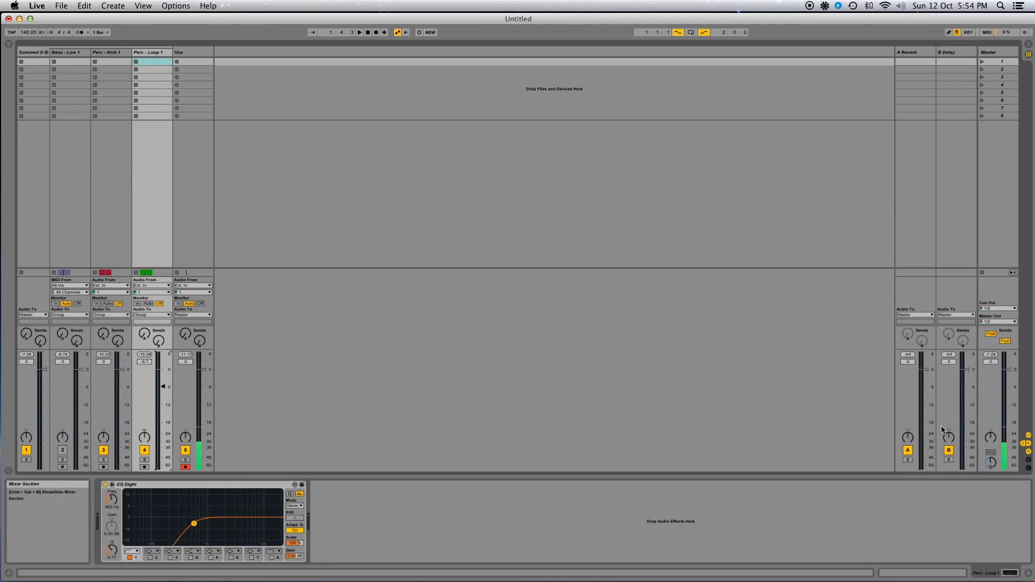
pyautogui.press('space')
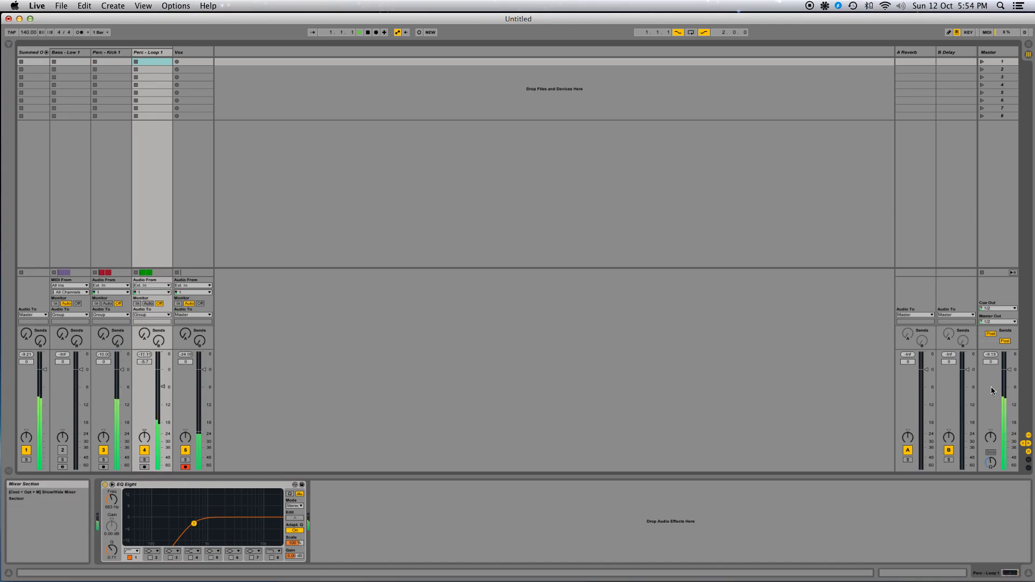
# Activate Bass - Low 1 and lower its fader to -6.2 dB while listening to the full mix
pyautogui.click(63, 450)
pyautogui.moveTo(81, 378); pyautogui.dragTo(83, 389)
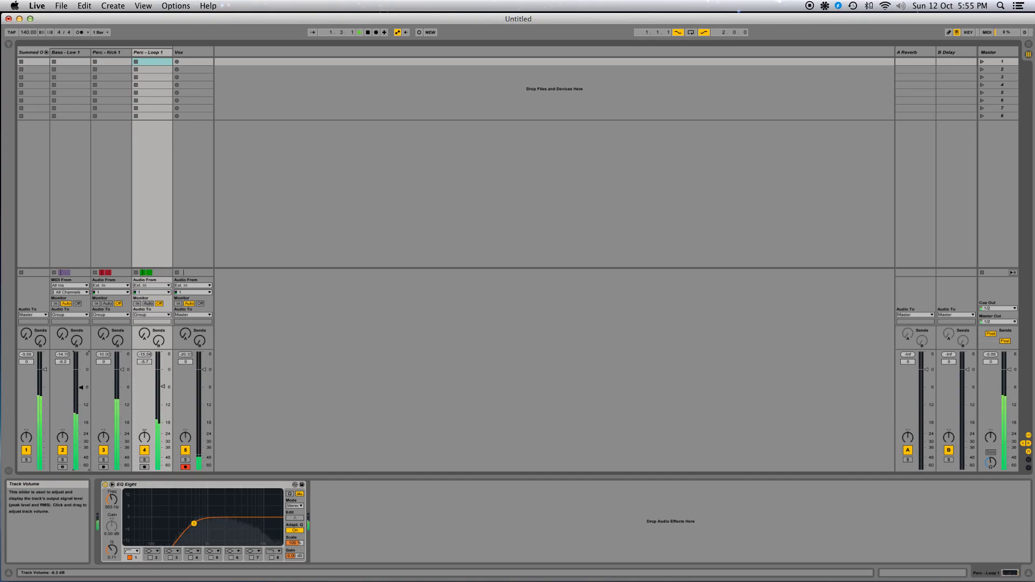
pyautogui.moveTo(83, 390); pyautogui.dragTo(84, 390)
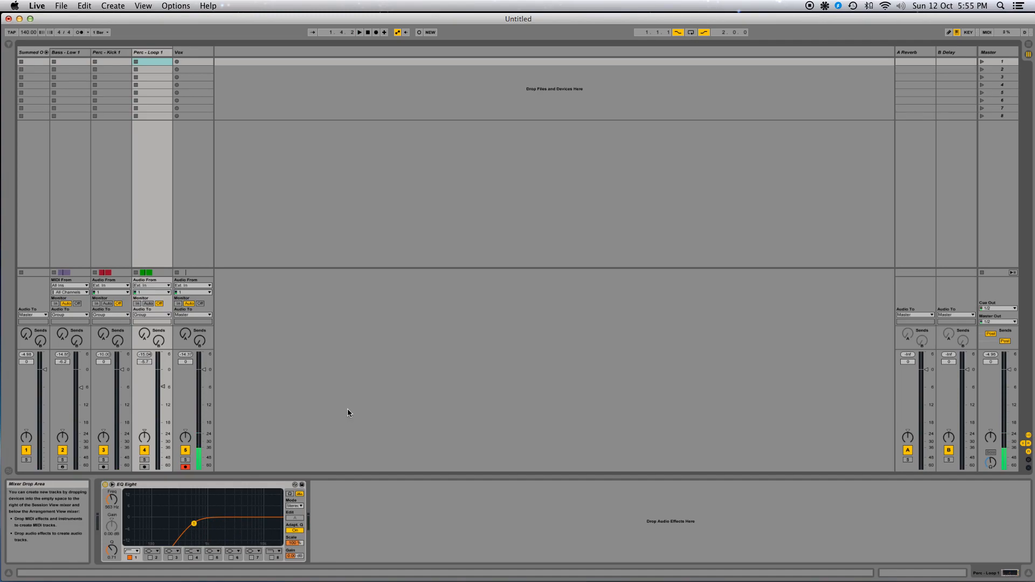
pyautogui.press('Tab')
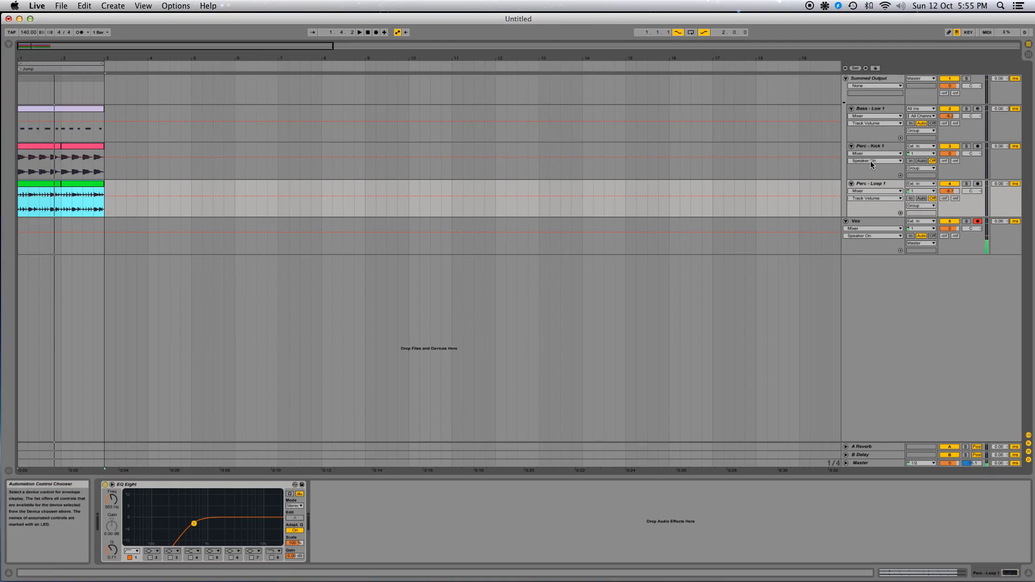
pyautogui.click(884, 80)
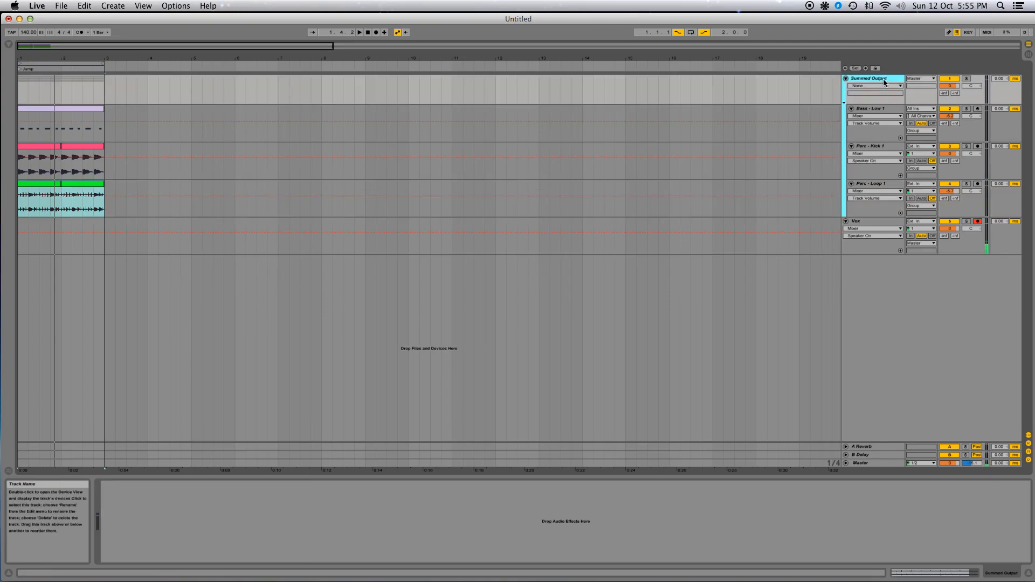
pyautogui.click(873, 220)
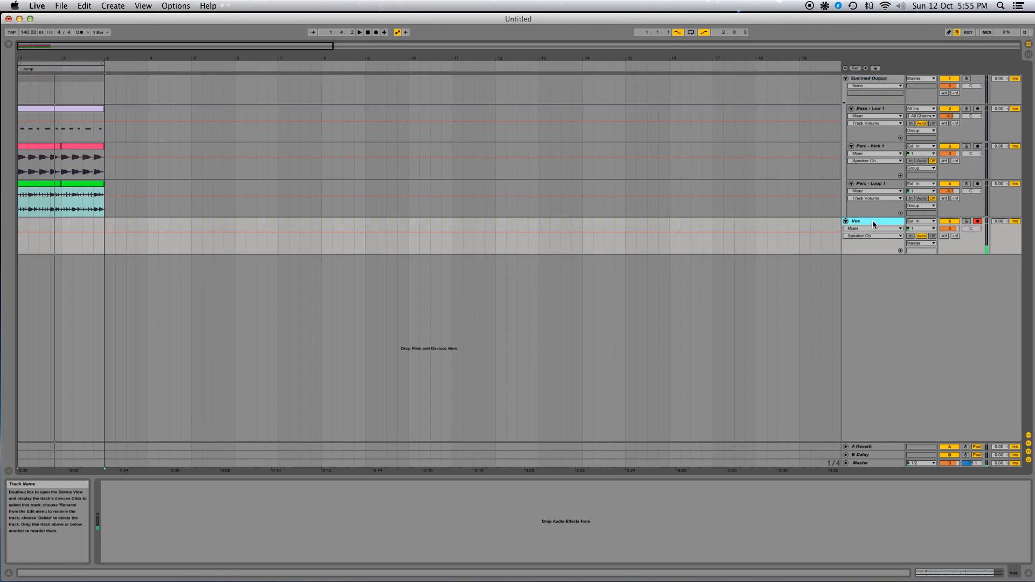
pyautogui.press('Tab')
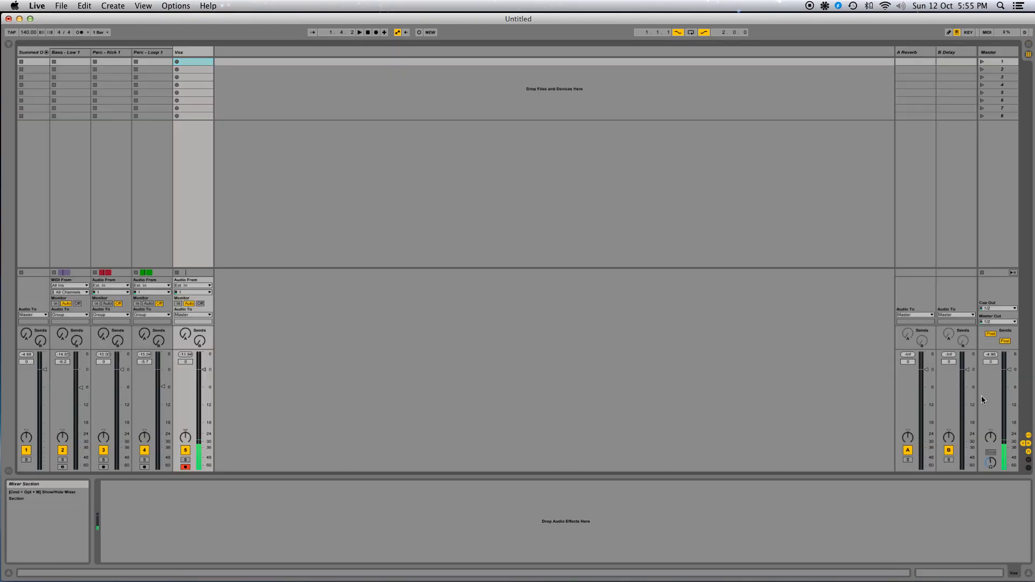
pyautogui.press('Tab')
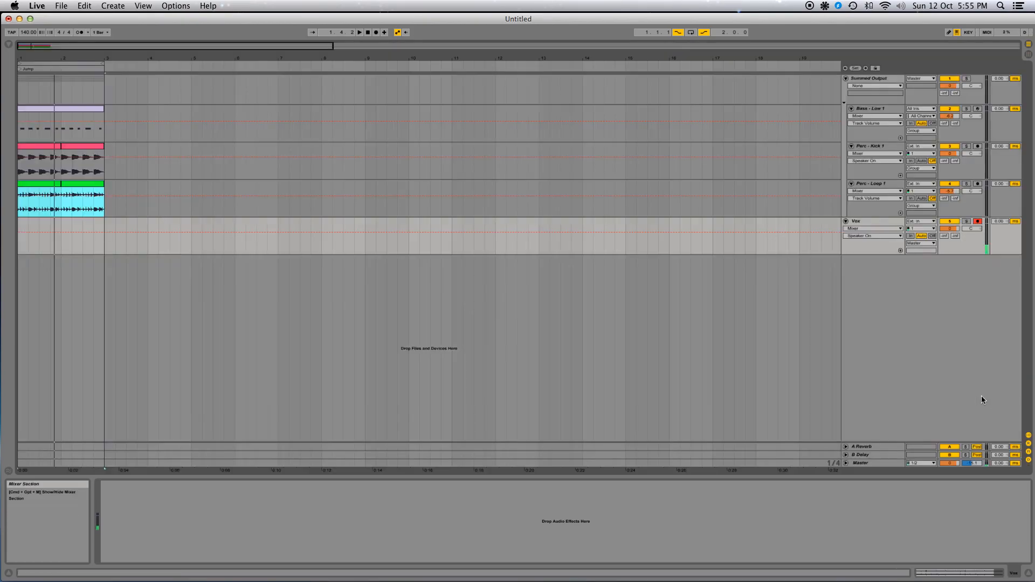
# Insert a new audio track below Vox and name it Horrible
pyautogui.click(881, 223)
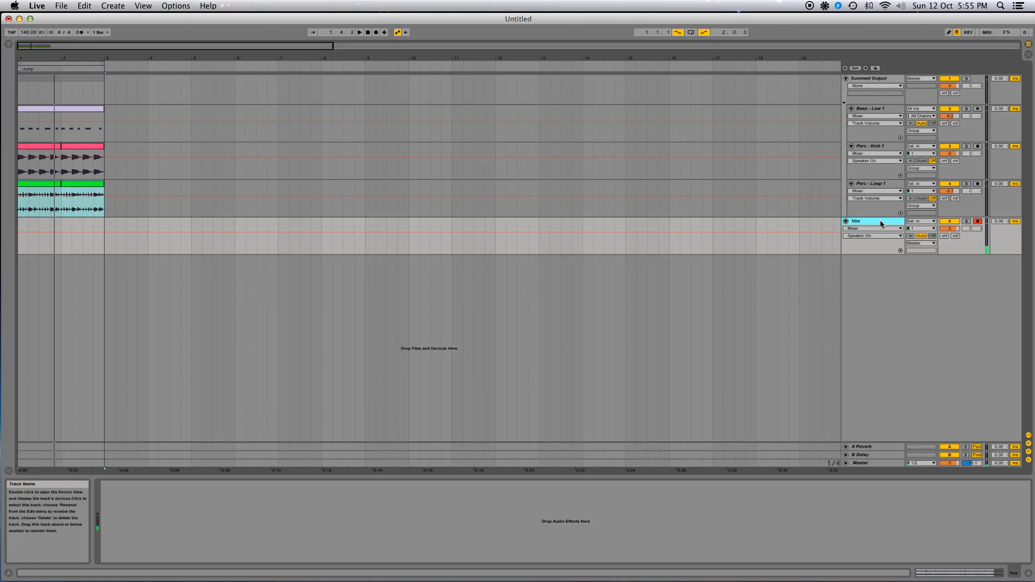
pyautogui.press('super+t')
pyautogui.press('super+r')
pyautogui.write('Horrit')
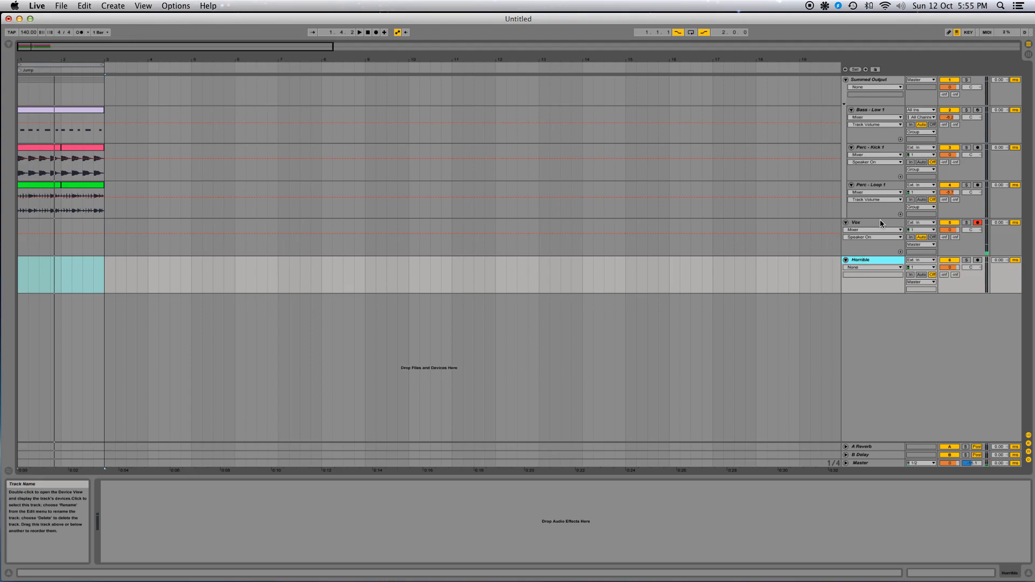
pyautogui.click(875, 185)
pyautogui.click(875, 151)
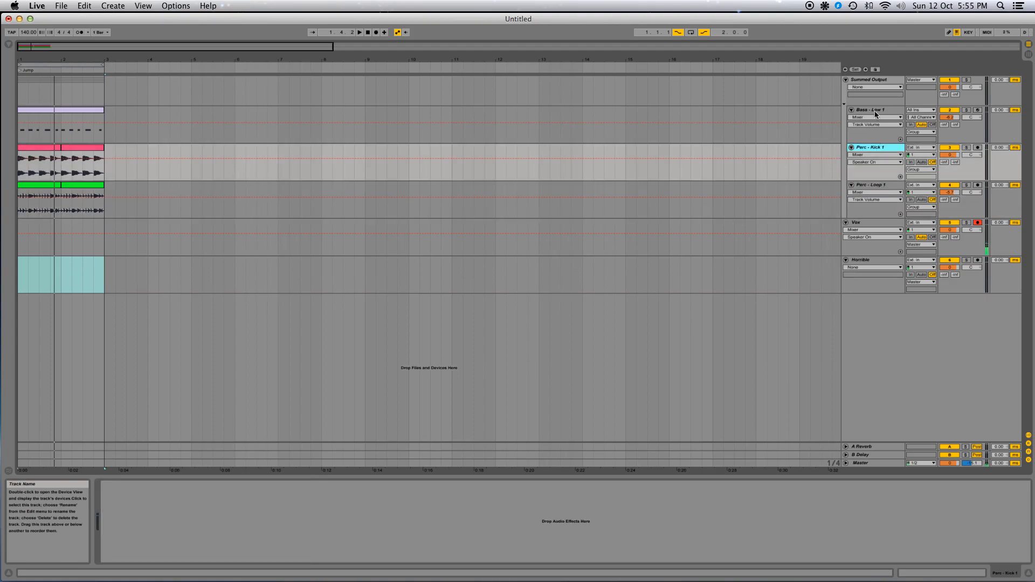
pyautogui.click(876, 110)
pyautogui.click(877, 81)
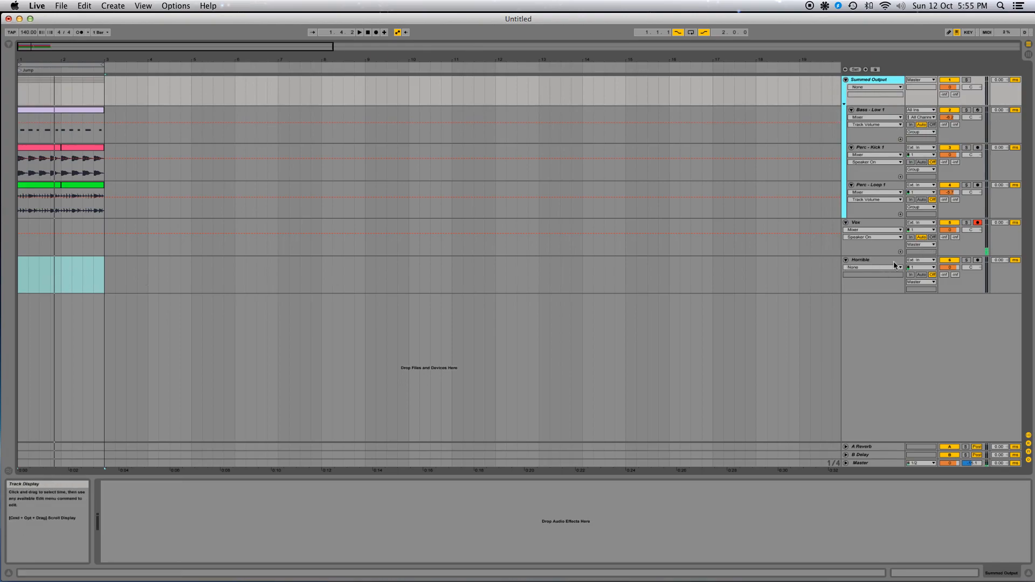
pyautogui.click(878, 261)
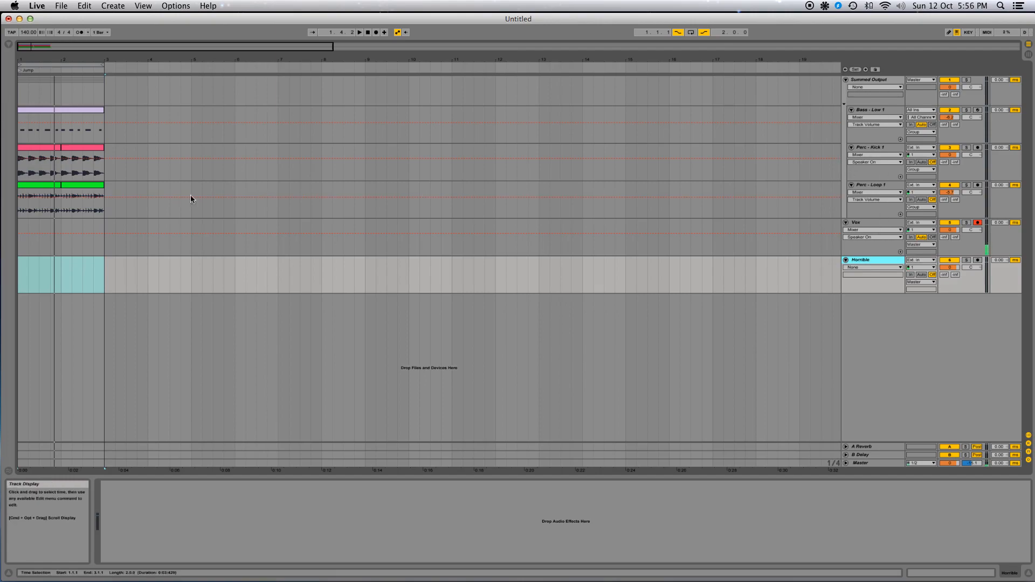
# Reset the clip gain of both Perc - Loop 1 clips and both Perc - Kick 1 clips to 0 dB
pyautogui.click(71, 192)
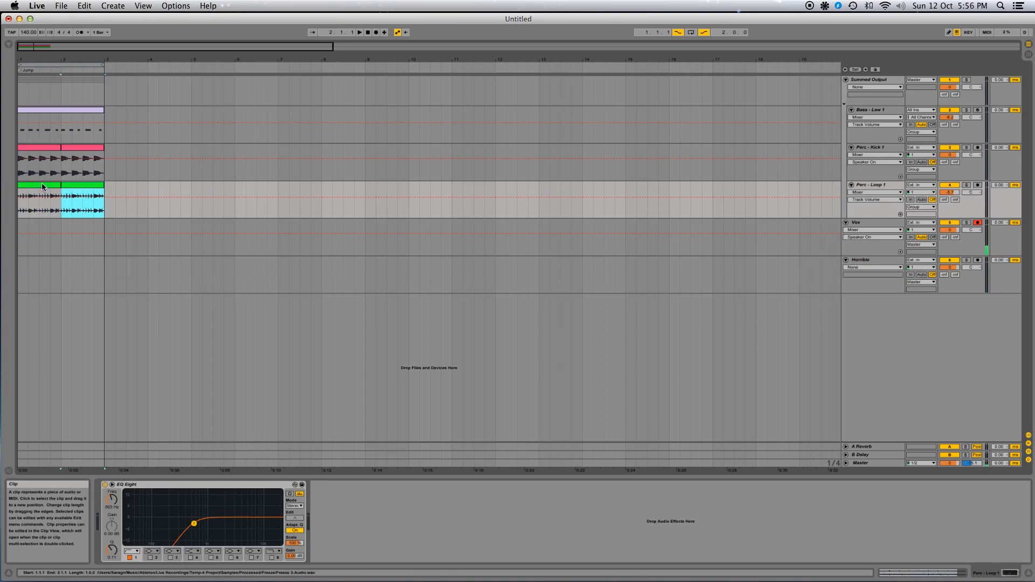
pyautogui.doubleClick(42, 185)
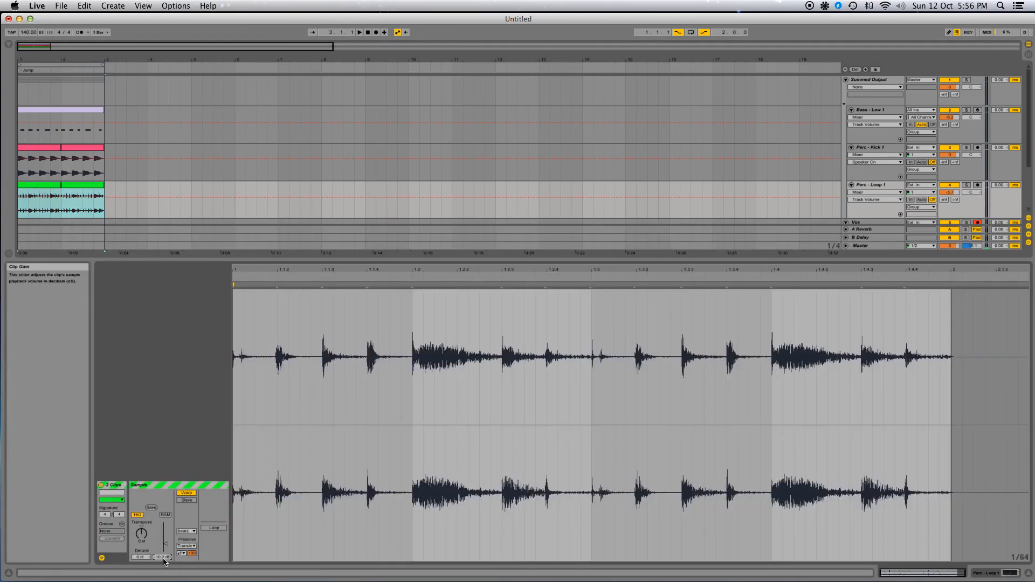
pyautogui.click(36, 148)
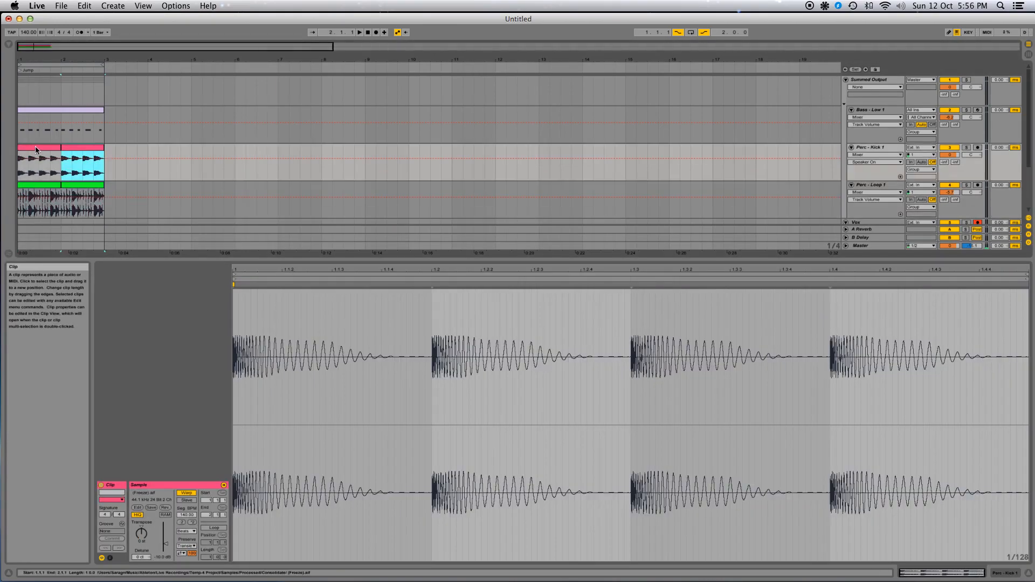
pyautogui.keyDown('shift'); pyautogui.click(35, 146); pyautogui.keyUp('shift')
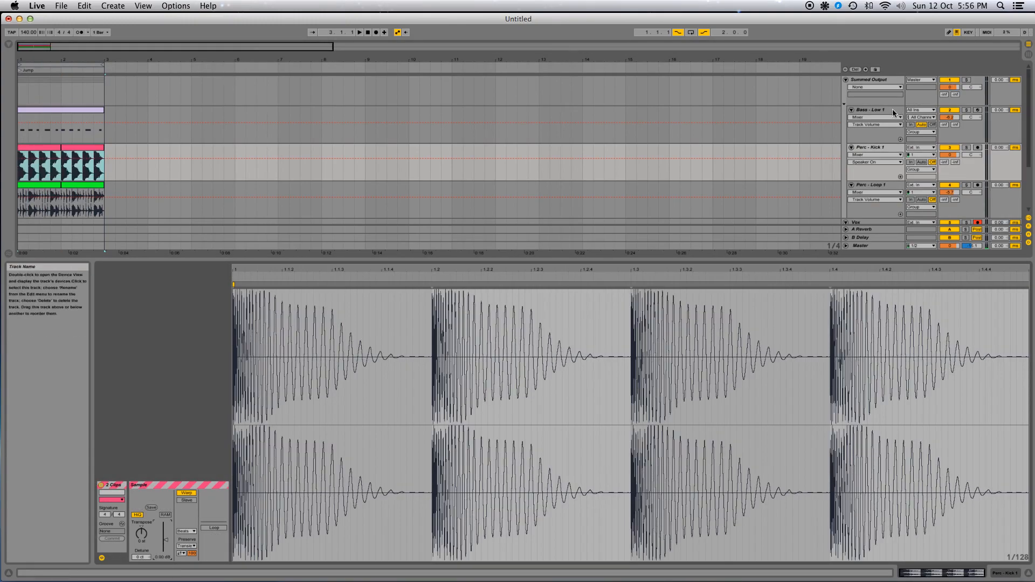
# Raise the output volume of the bass track's Nexus plugin to 94 and close the plugin window
pyautogui.click(808, 124)
pyautogui.click(119, 484)
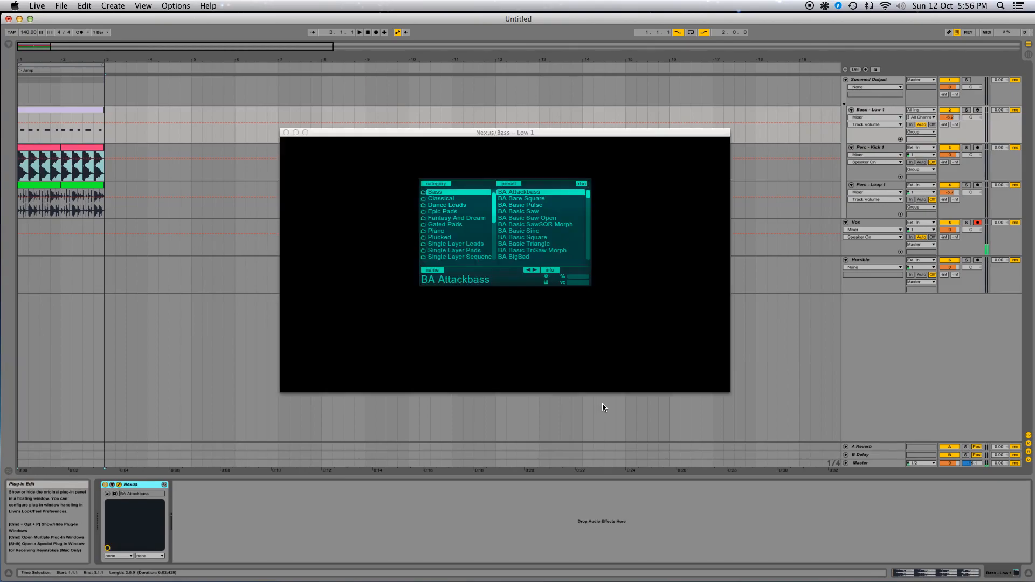
pyautogui.moveTo(674, 365); pyautogui.dragTo(668, 329)
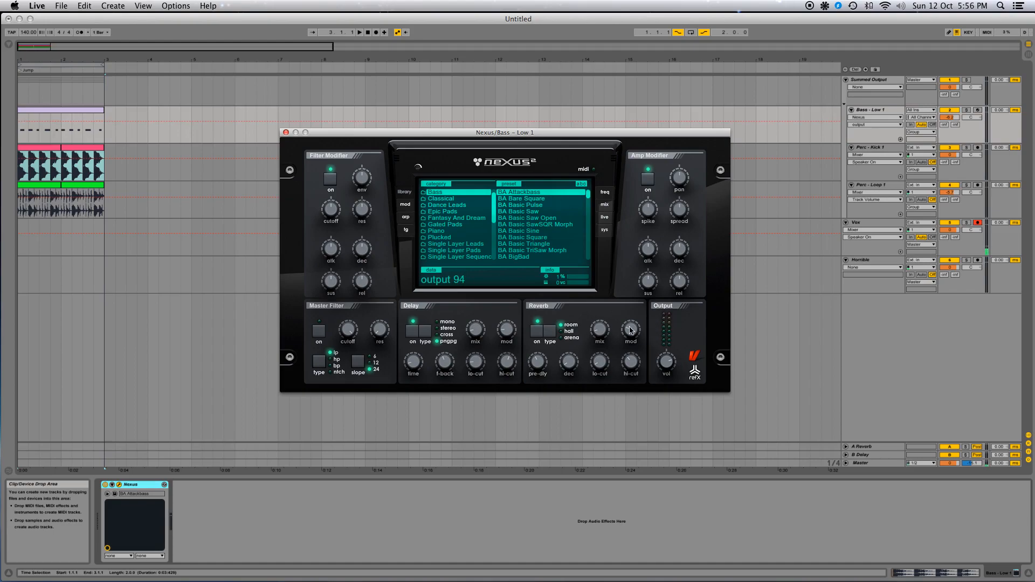
pyautogui.click(286, 132)
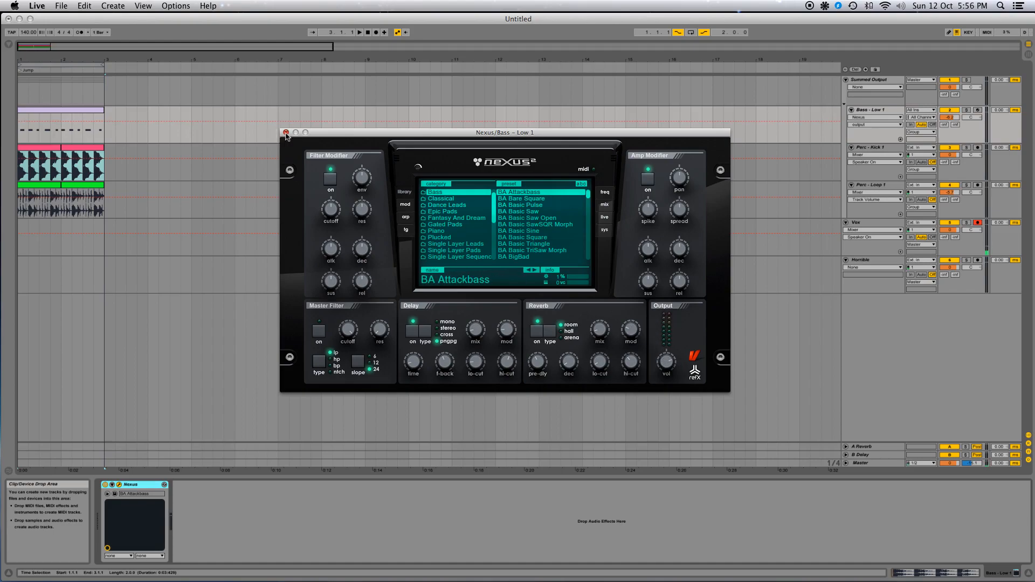
# Route the Summed Output group's audio output to the Horrible track
pyautogui.click(887, 109)
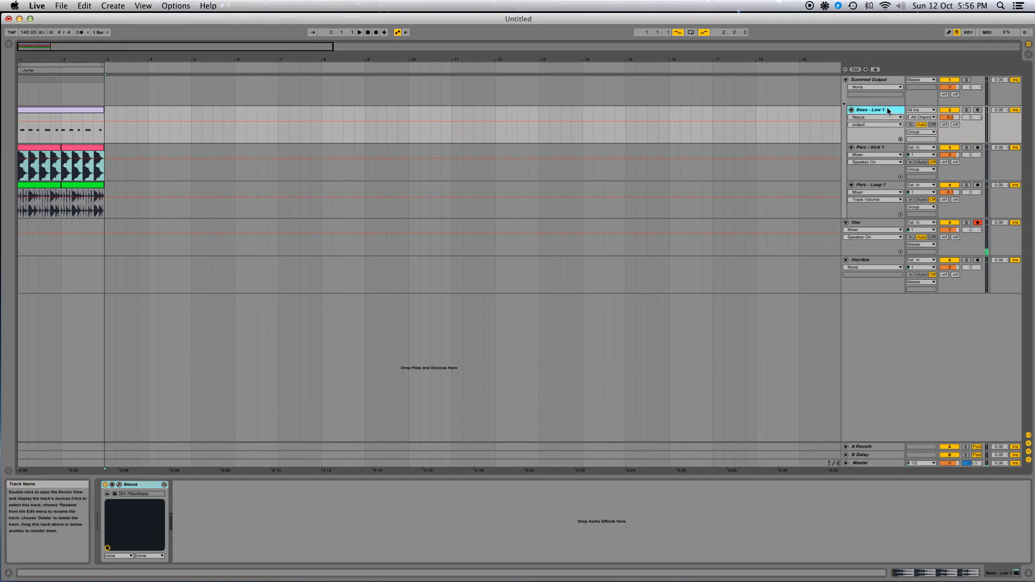
pyautogui.click(934, 80)
pyautogui.click(917, 128)
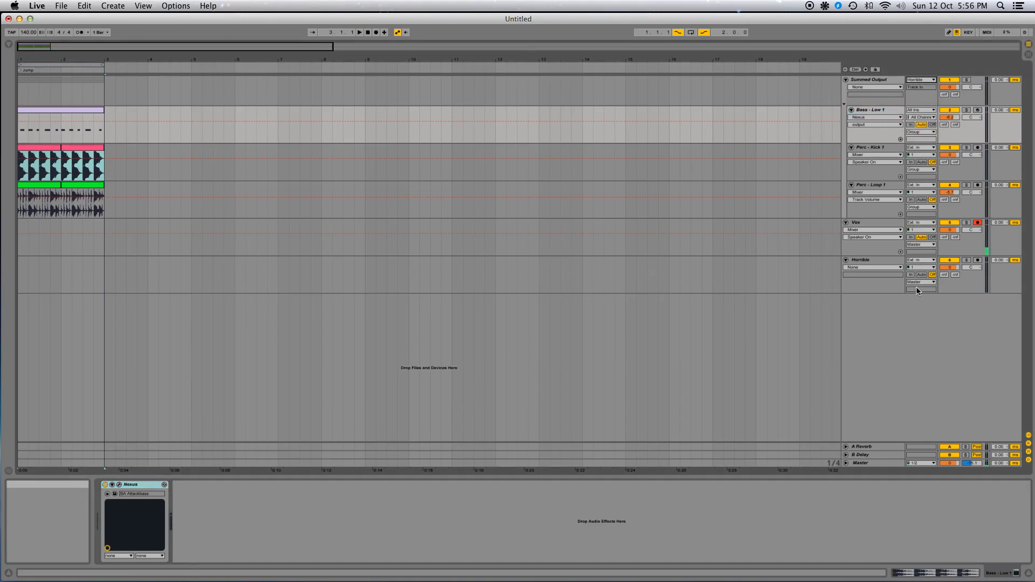
# Arm the Horrible track and record the two-bar summed output into it from bar 1 with arrangement looping turned off
pyautogui.click(977, 261)
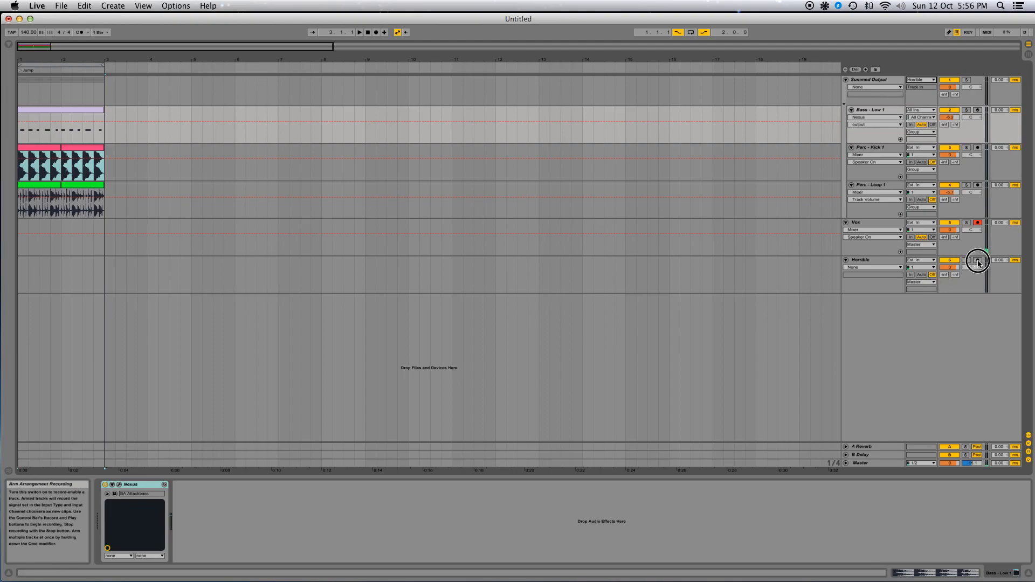
pyautogui.click(691, 33)
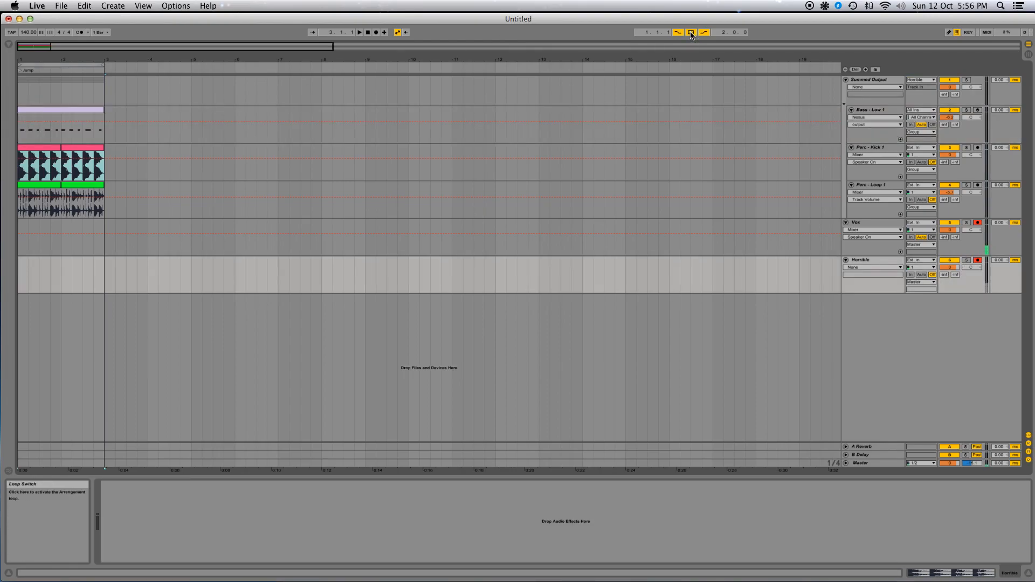
pyautogui.click(282, 78)
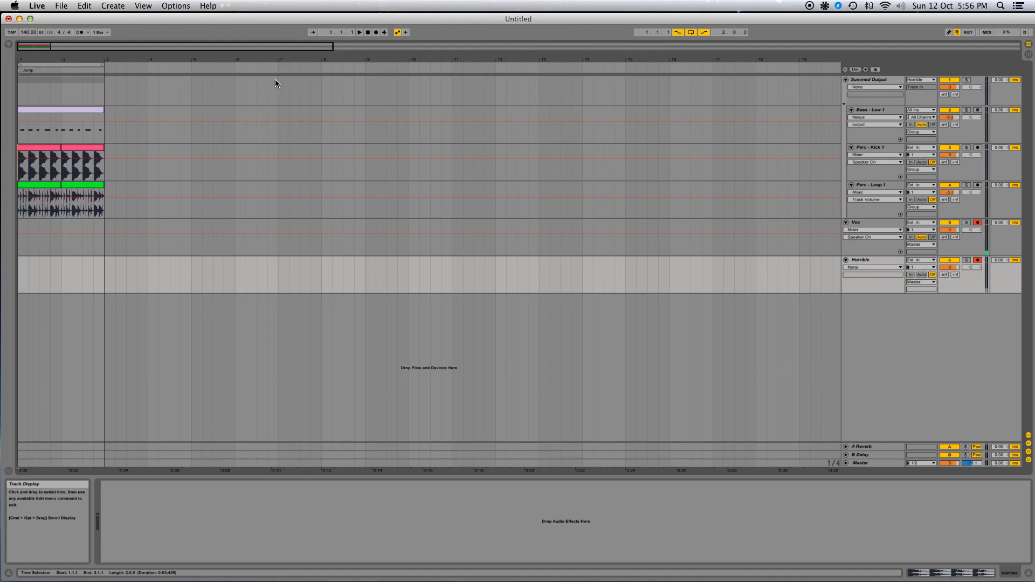
pyautogui.click(691, 33)
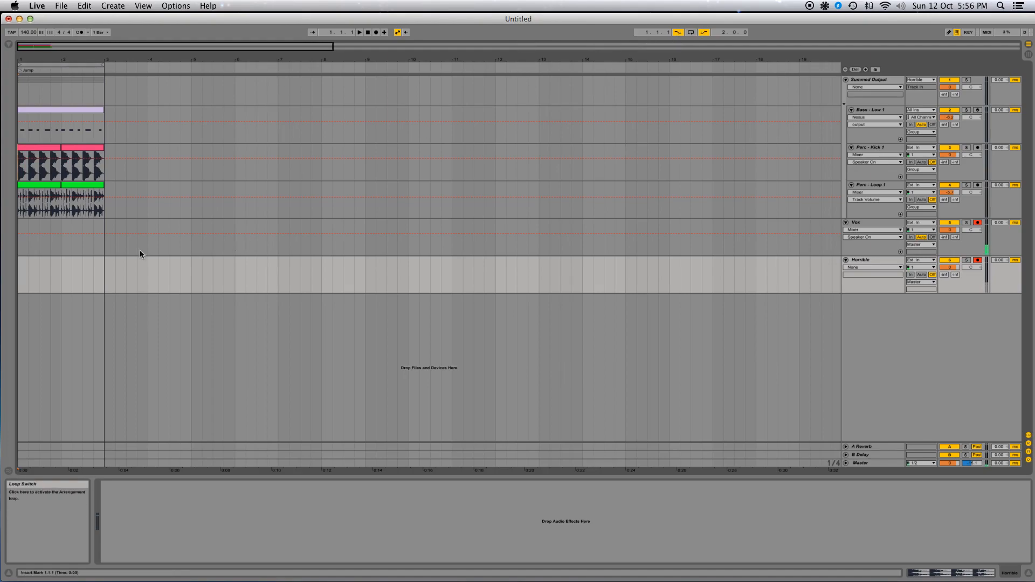
pyautogui.press('F9')
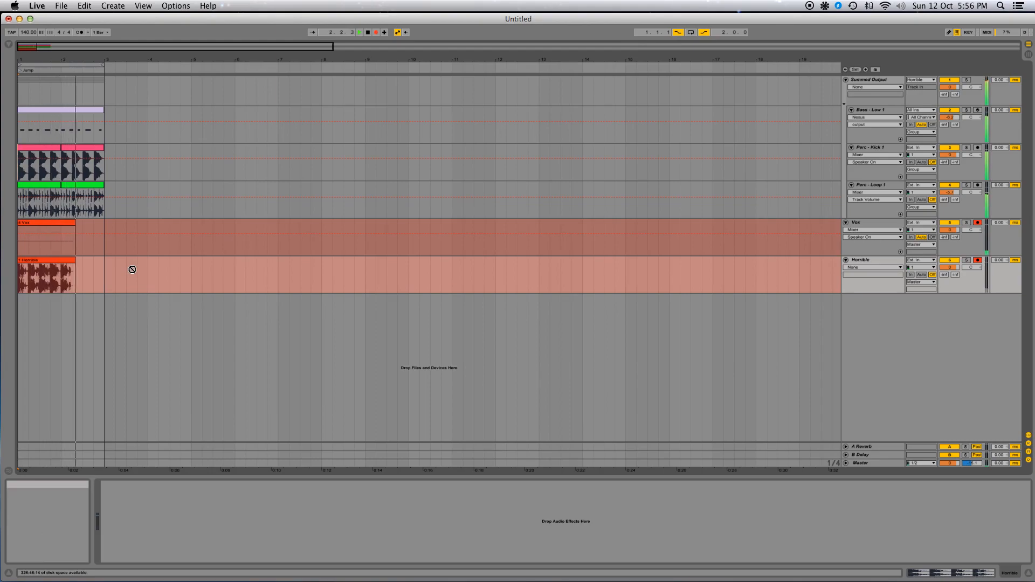
pyautogui.press('space')
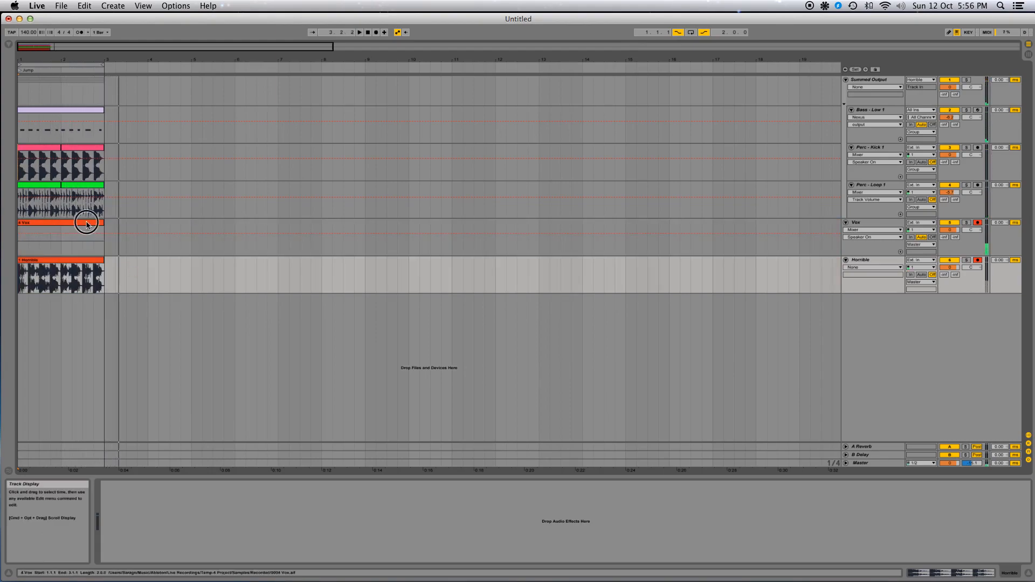
# Delete the newly recorded clip from the Vox track and disarm the Horrible track
pyautogui.click(86, 222)
pyautogui.click(978, 260)
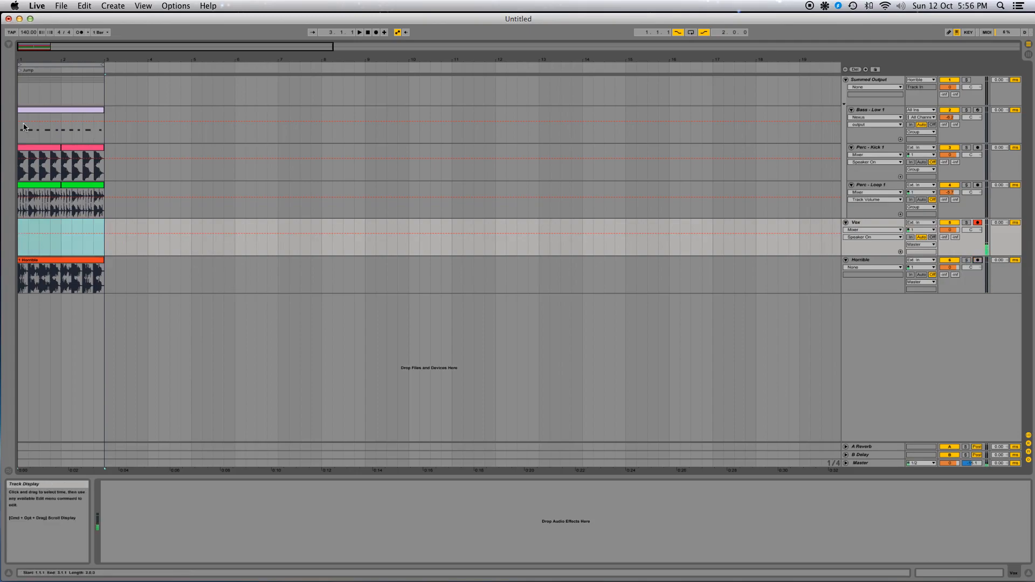
# Open the recorded Horrible clip's waveform and set its clip gain to -10 dB
pyautogui.doubleClick(69, 264)
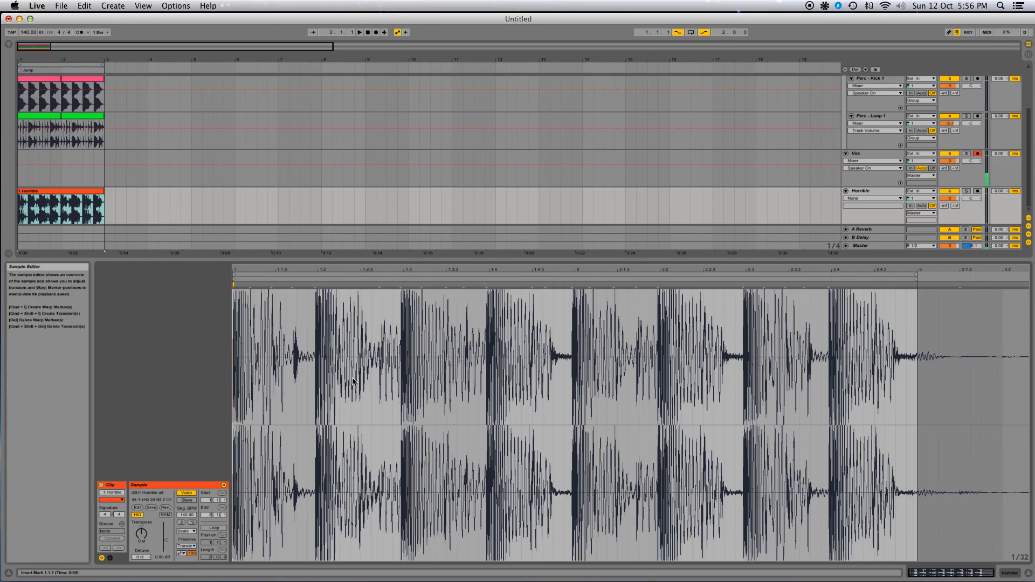
pyautogui.click(164, 557)
pyautogui.write('-10')
pyautogui.press('Return')
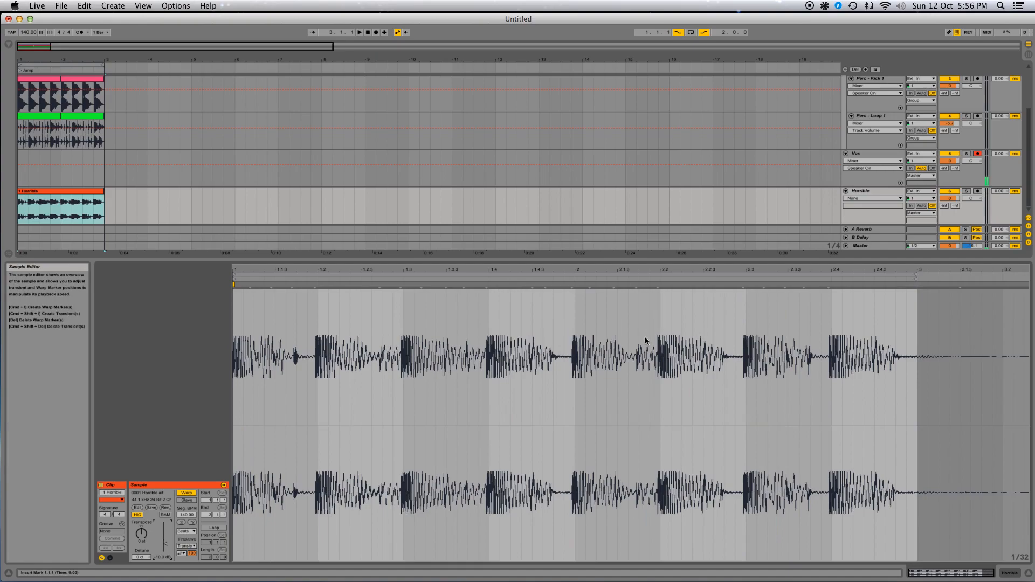
# Delete the Horrible track from the arrangement
pyautogui.doubleClick(861, 191)
pyautogui.click(877, 262)
pyautogui.press('Delete')
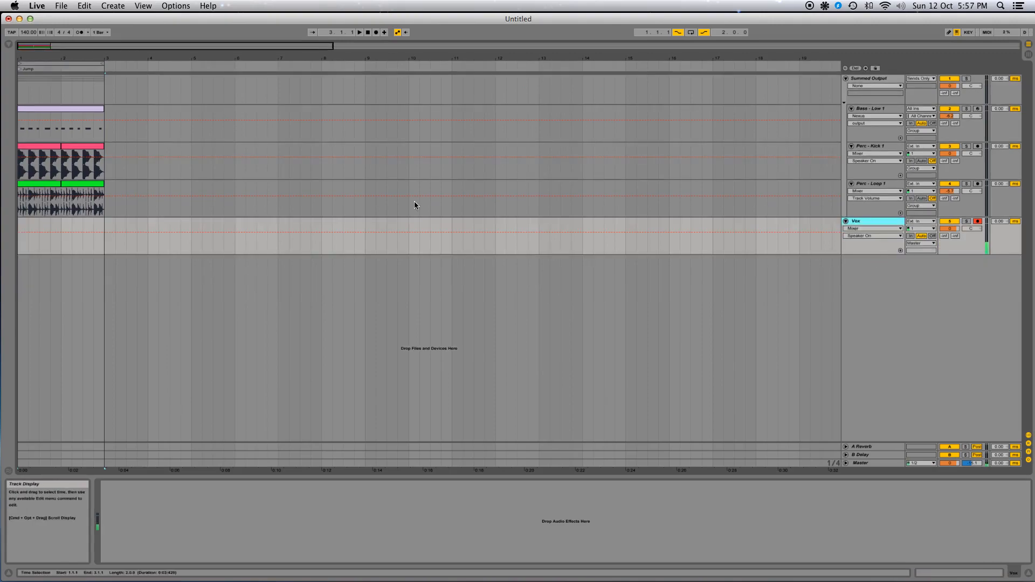
pyautogui.click(453, 222)
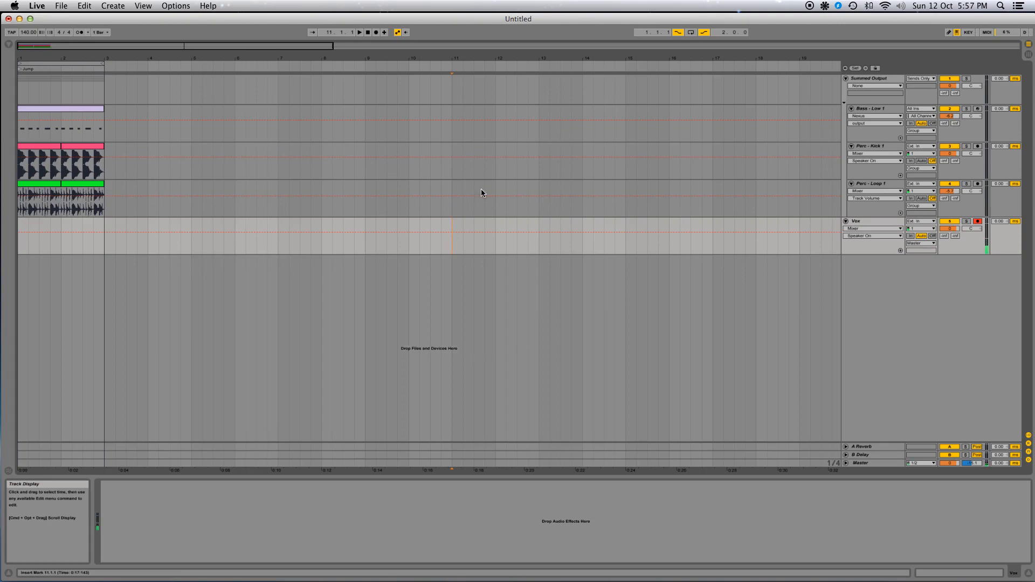
pyautogui.click(451, 213)
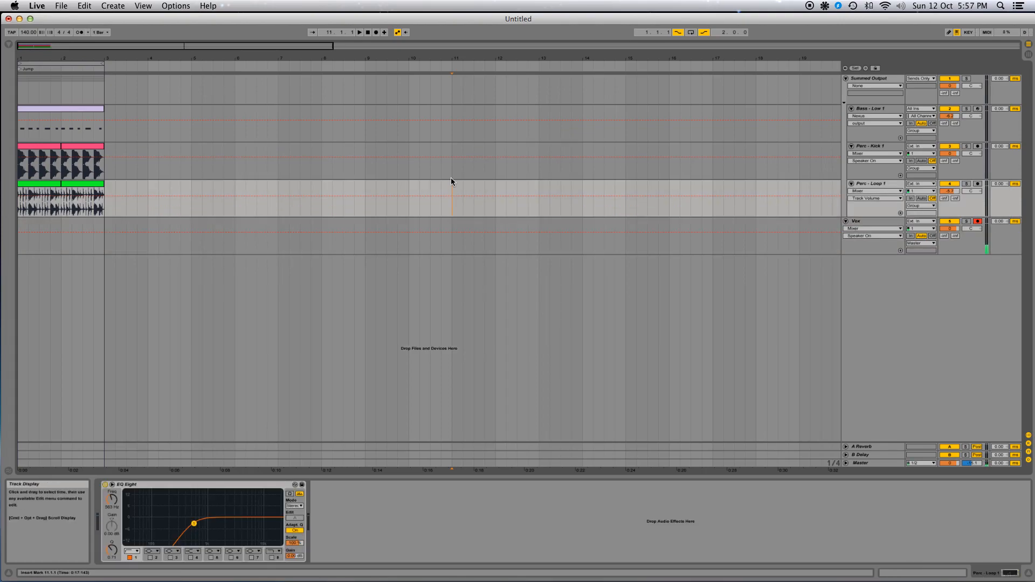